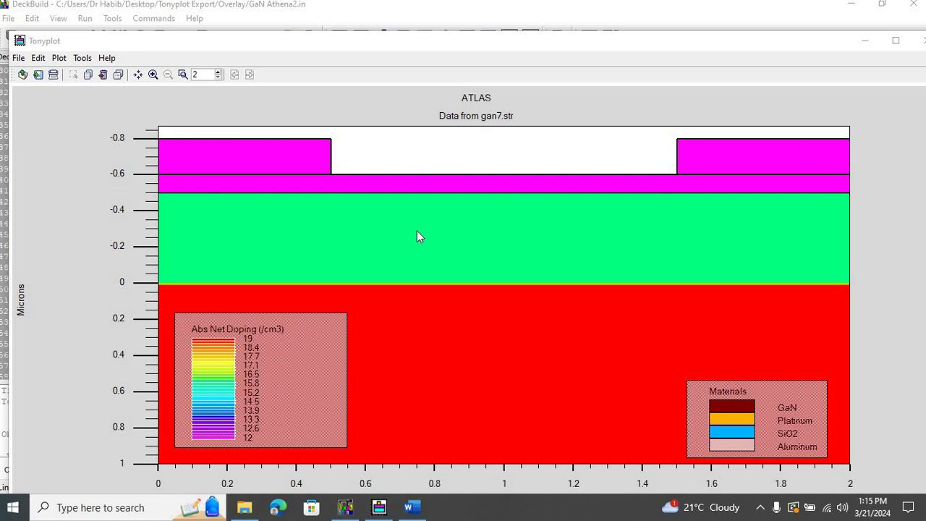
Turn off the net doping contours in the gan7.str structure plot so its material regions are shown.
{"action": "right_click", "coordinate": [453, 259]}
{"action": "left_click", "coordinate": [471, 263]}
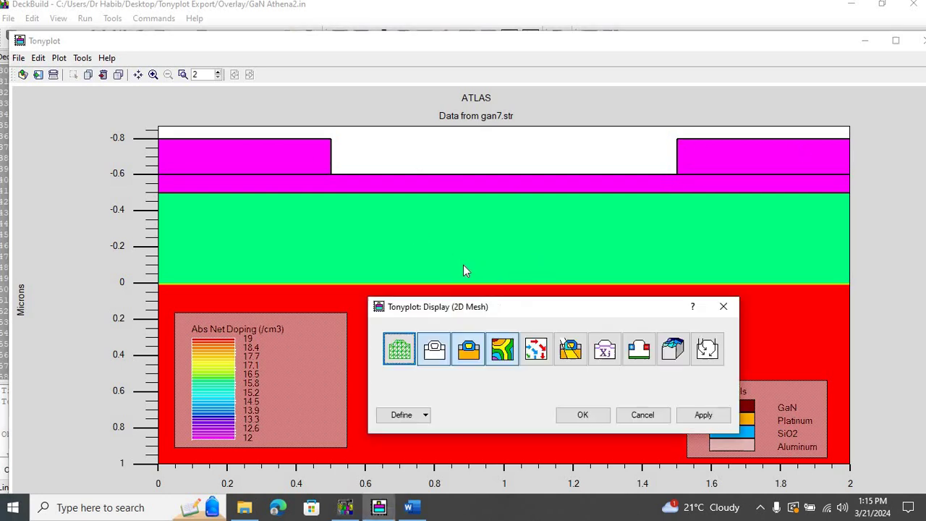
{"action": "left_click", "coordinate": [501, 347]}
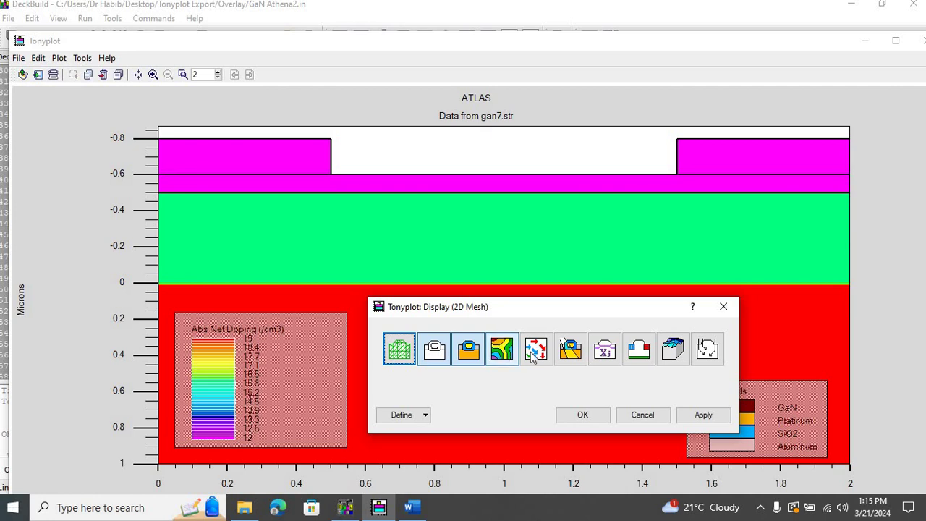
{"action": "left_click", "coordinate": [691, 417]}
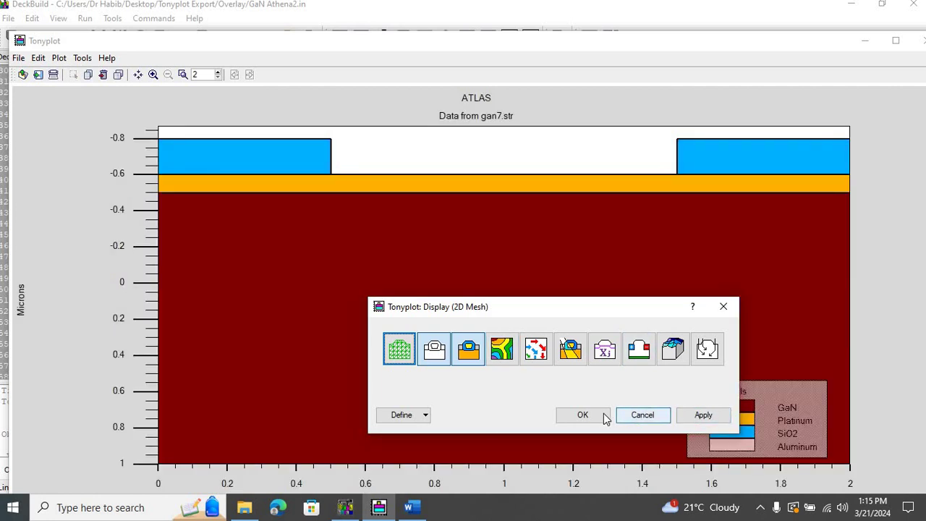
{"action": "left_click", "coordinate": [599, 416]}
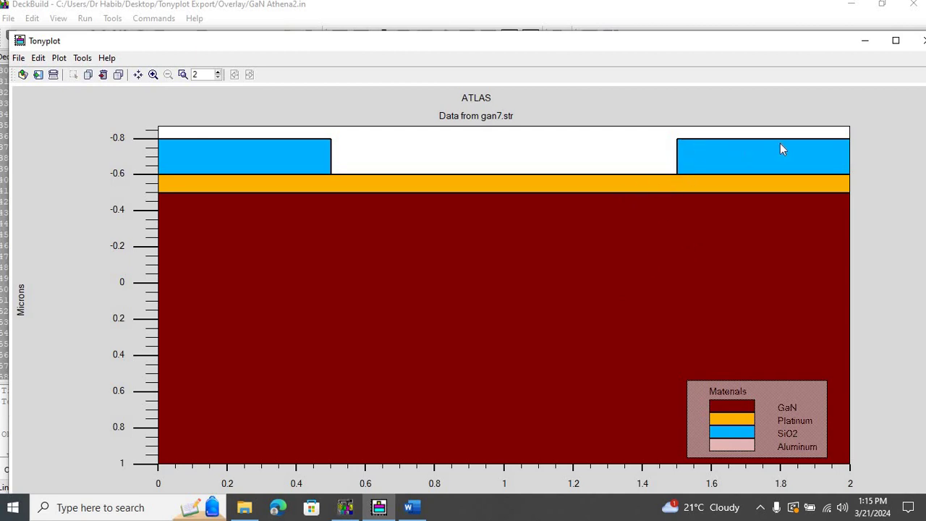
Turn on the electrodes display for the gan7.str structure plot and apply it.
{"action": "right_click", "coordinate": [606, 251]}
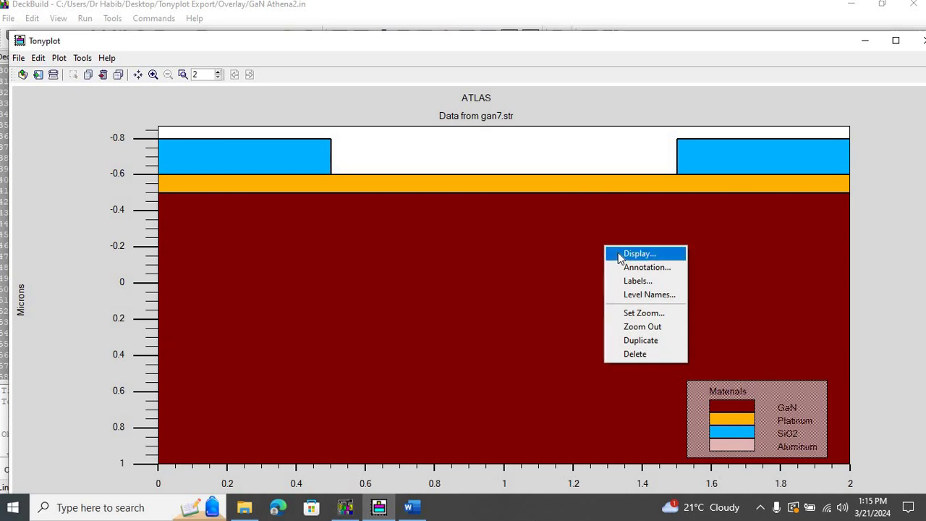
{"action": "left_click", "coordinate": [629, 254]}
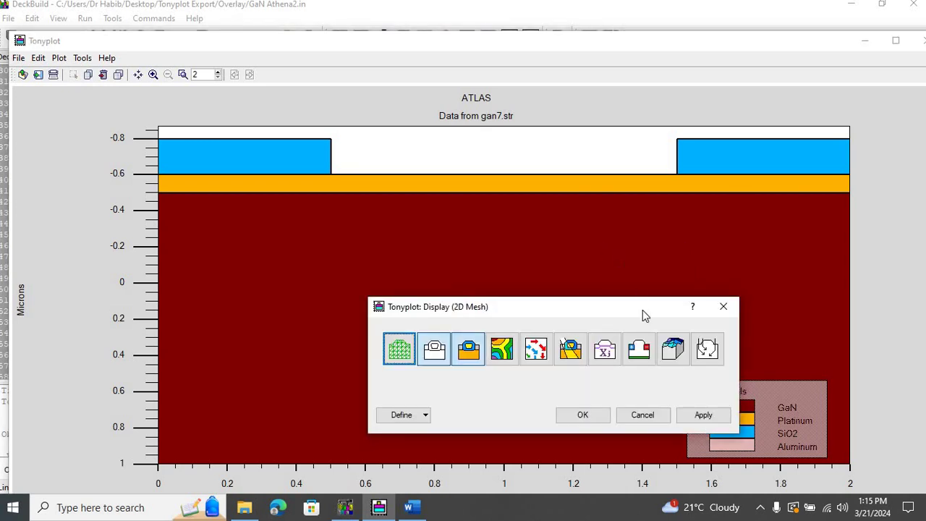
{"action": "left_click", "coordinate": [641, 349]}
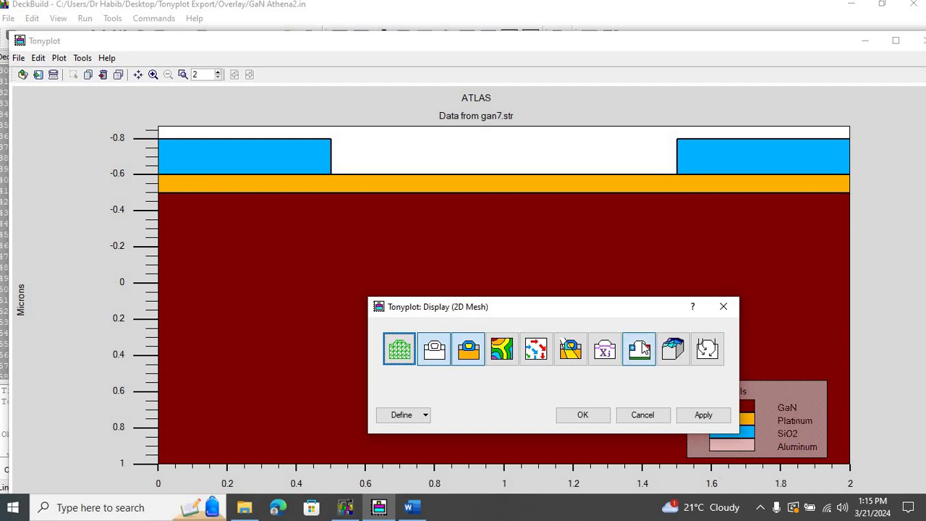
{"action": "left_click", "coordinate": [690, 417]}
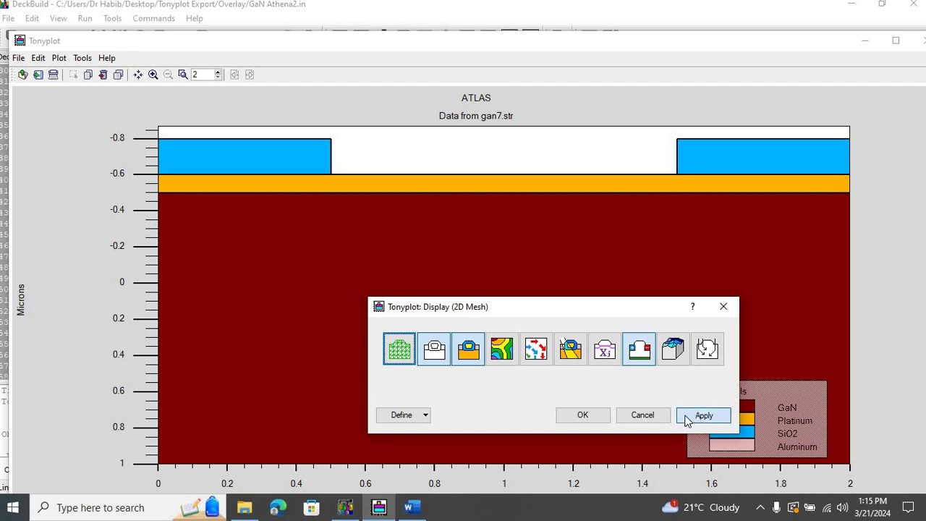
{"action": "left_click", "coordinate": [583, 418]}
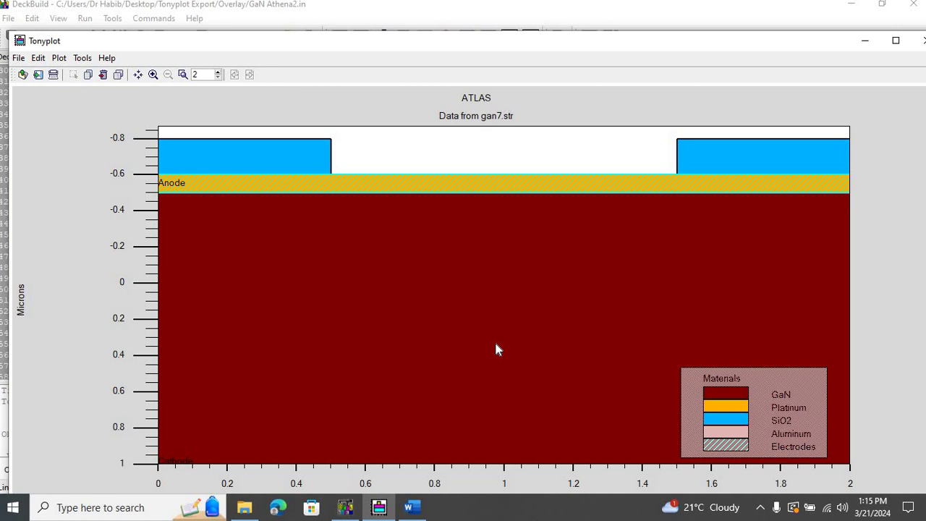
Turn the net doping contours back on in the structure plot, keeping the electrodes shown.
{"action": "right_click", "coordinate": [550, 306]}
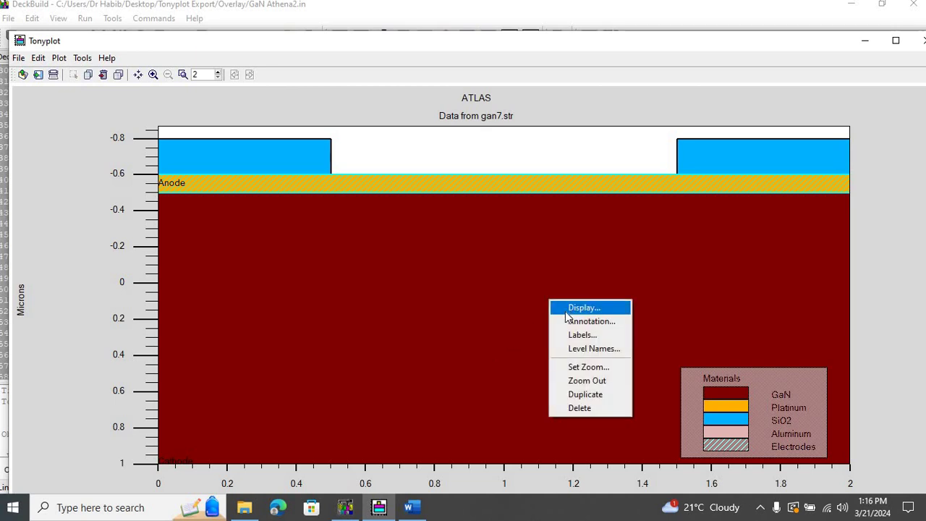
{"action": "left_click", "coordinate": [571, 310]}
{"action": "left_click", "coordinate": [502, 360]}
{"action": "left_click", "coordinate": [706, 415]}
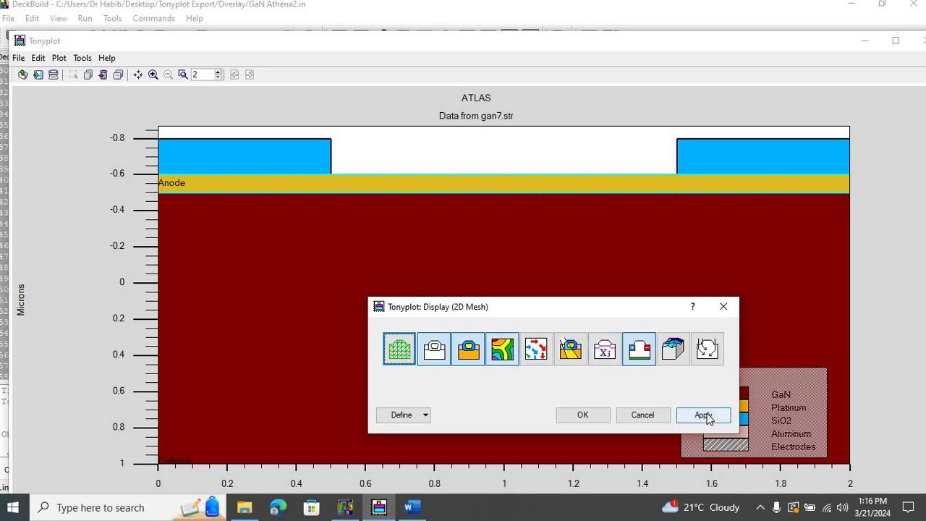
{"action": "left_click", "coordinate": [582, 416]}
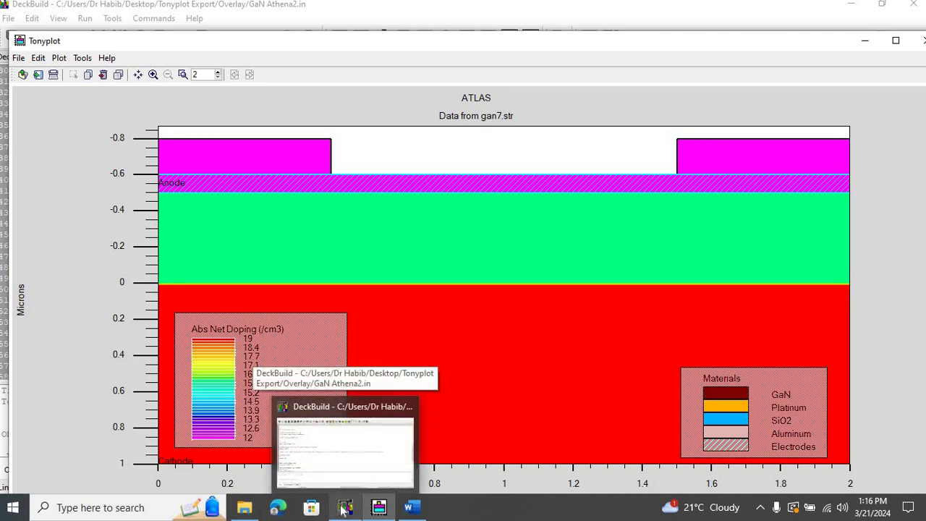
Open FB.png from the Overlay folder and review it along with the RB, FB and RB_Linear, and FB and RB_Log plots.
{"action": "left_click", "coordinate": [246, 508]}
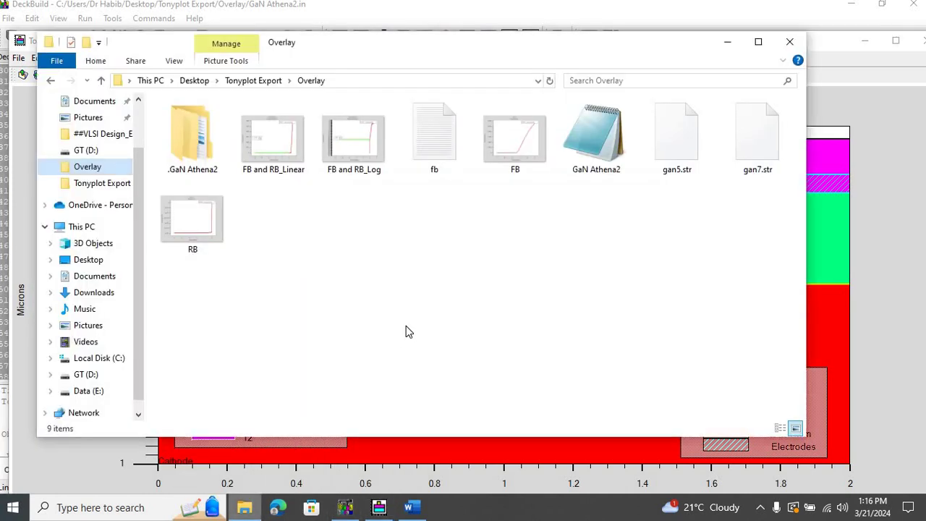
{"action": "double_click", "coordinate": [504, 146]}
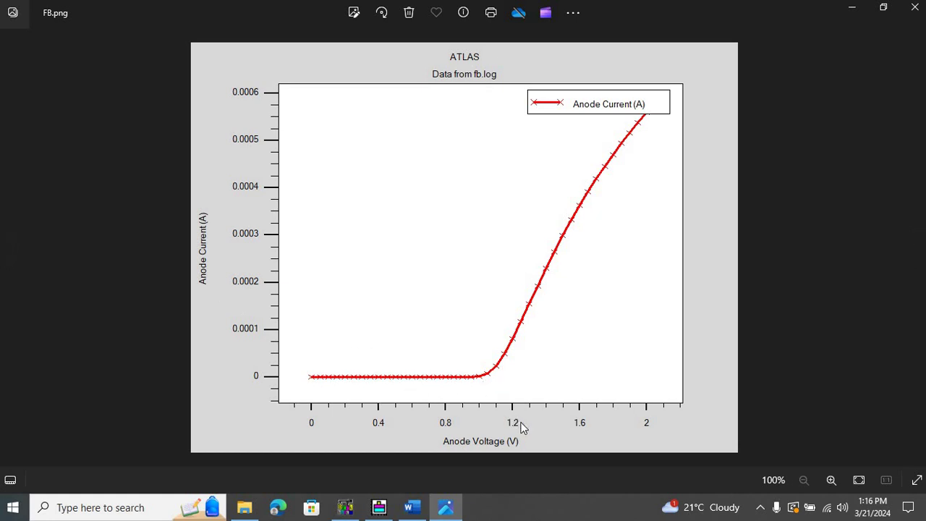
{"action": "key", "text": "Right"}
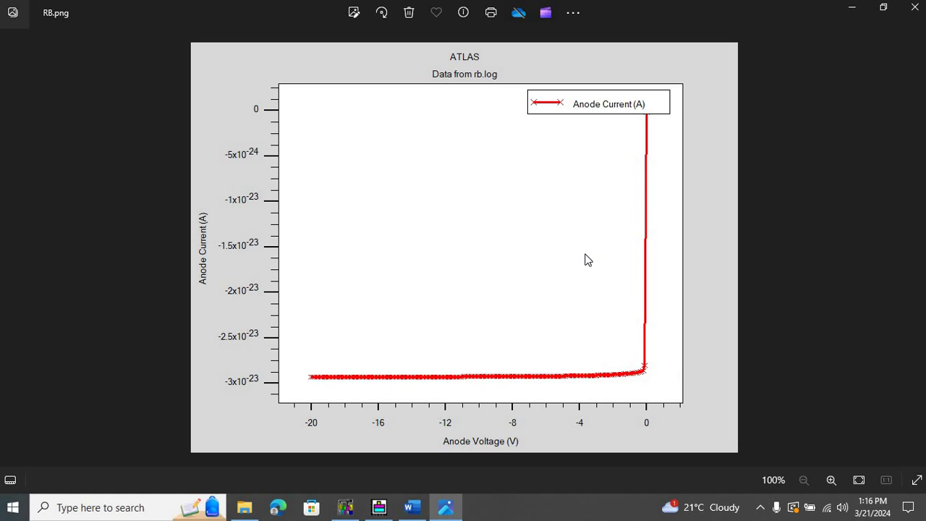
{"action": "key", "text": "Left"}
{"action": "key", "text": "Left"}
{"action": "key", "text": "Left"}
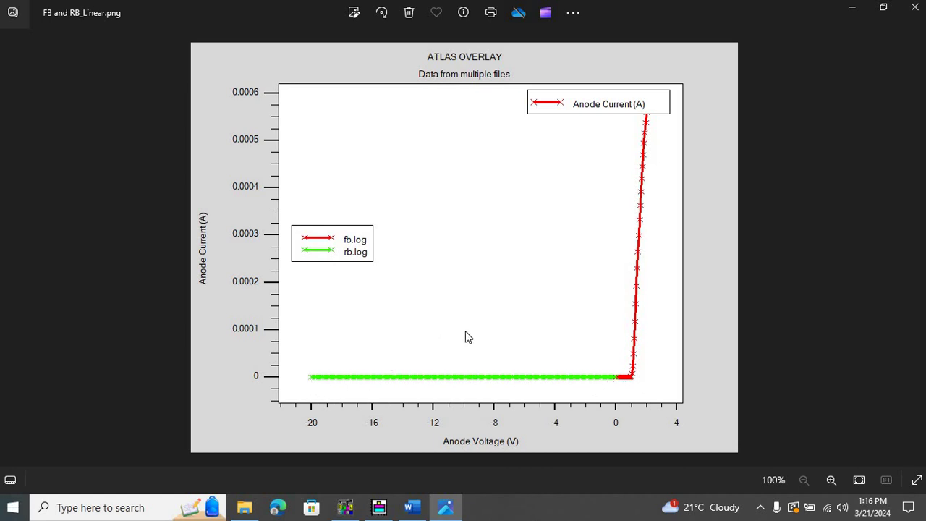
{"action": "key", "text": "Right"}
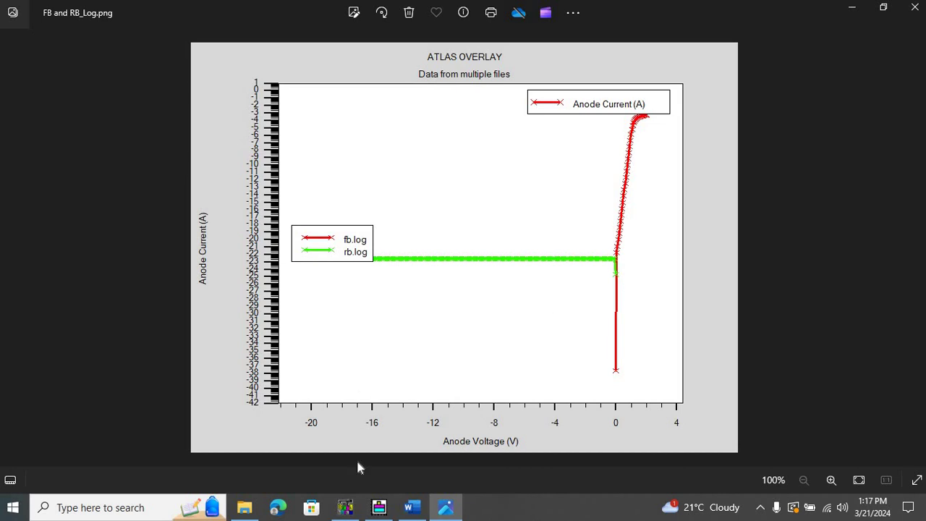
Switch to the script copy in Word and examine its Athena mesh lines, deposit statements and impurity statements.
{"action": "left_click", "coordinate": [347, 505]}
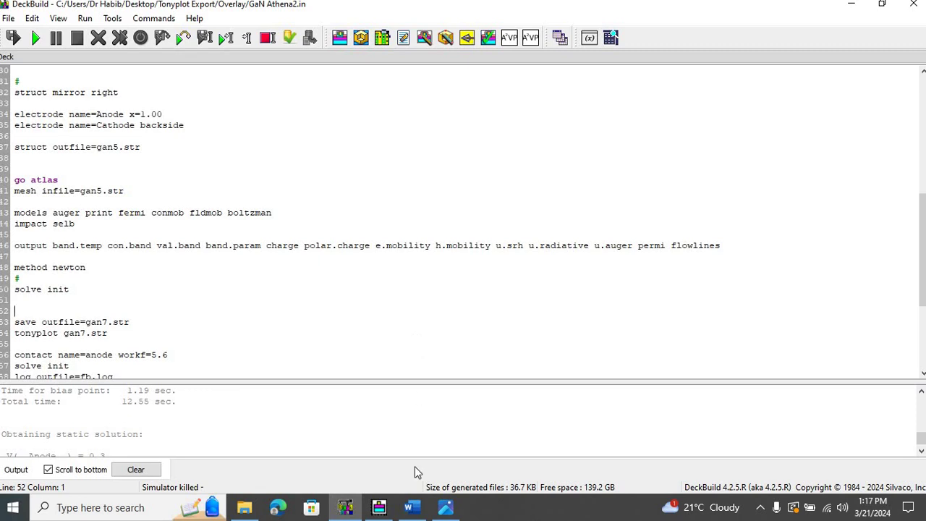
{"action": "left_click", "coordinate": [411, 508]}
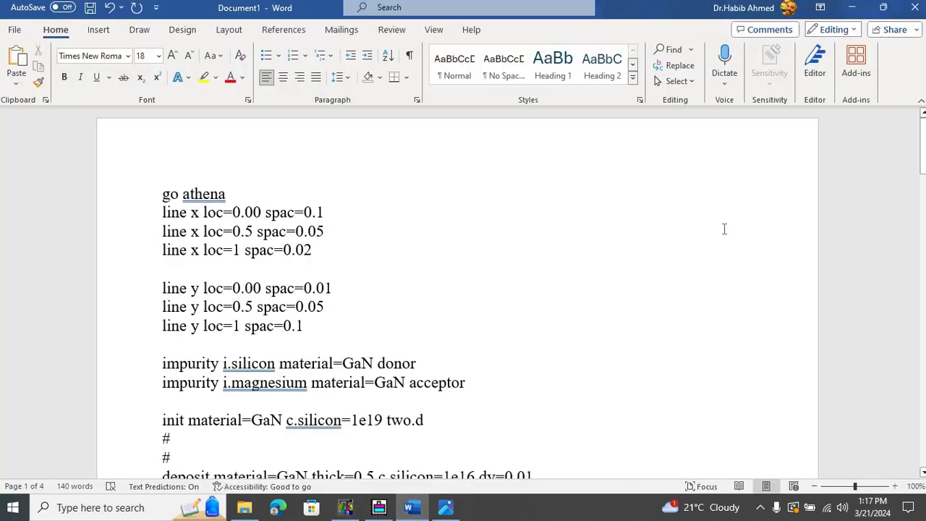
{"action": "left_click_drag", "start_coordinate": [922, 163], "coordinate": [922, 170]}
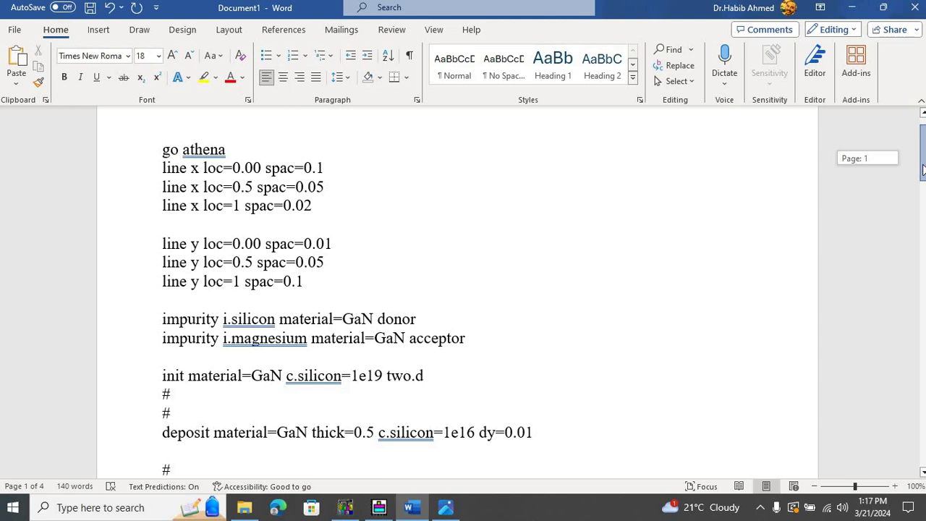
{"action": "left_click_drag", "start_coordinate": [922, 170], "coordinate": [922, 169]}
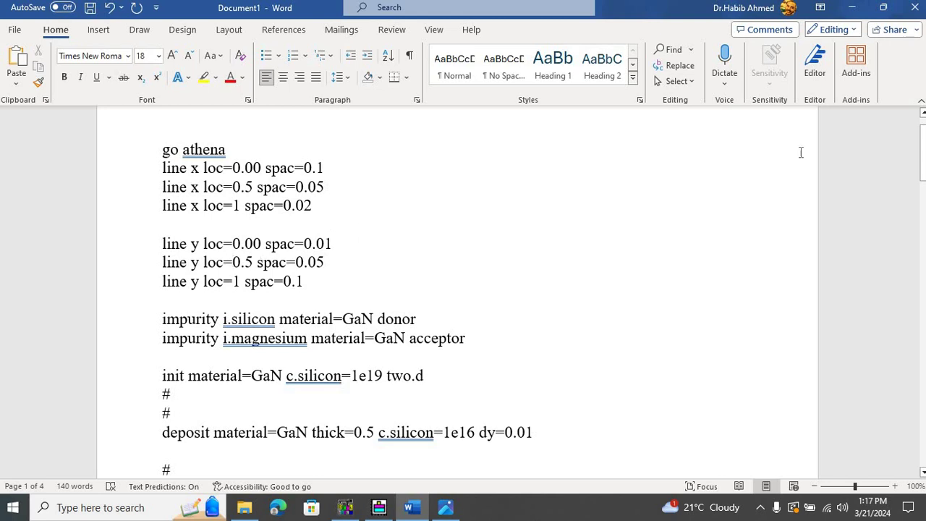
{"action": "left_click", "coordinate": [918, 180]}
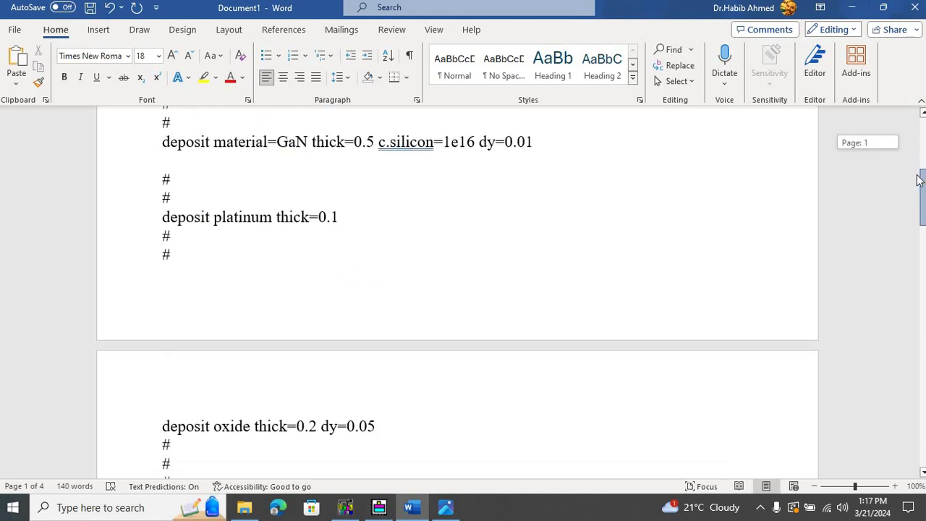
{"action": "left_click_drag", "start_coordinate": [918, 179], "coordinate": [919, 157]}
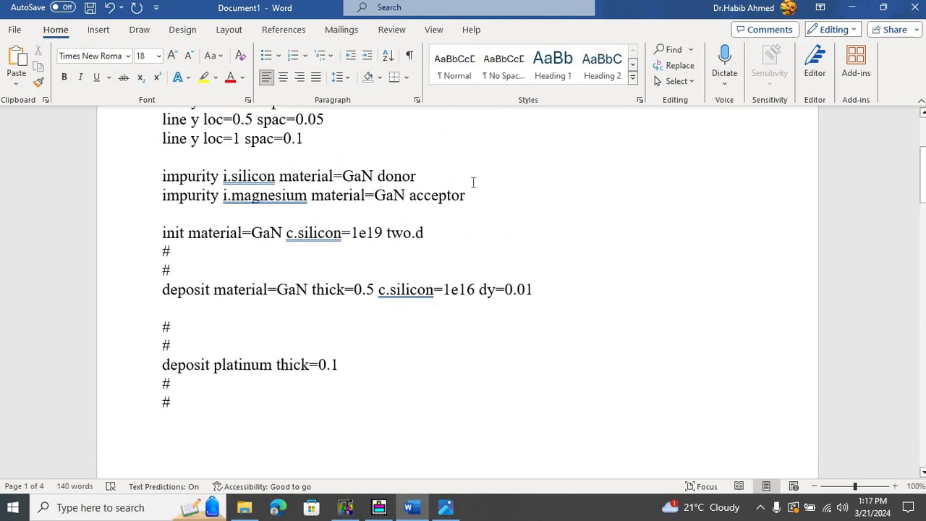
{"action": "double_click", "coordinate": [272, 181]}
{"action": "left_click", "coordinate": [348, 192]}
Switch to DeckBuild, browse the material list in the Mesh Initialize dialog, and close it without writing anything.
{"action": "left_click", "coordinate": [345, 510]}
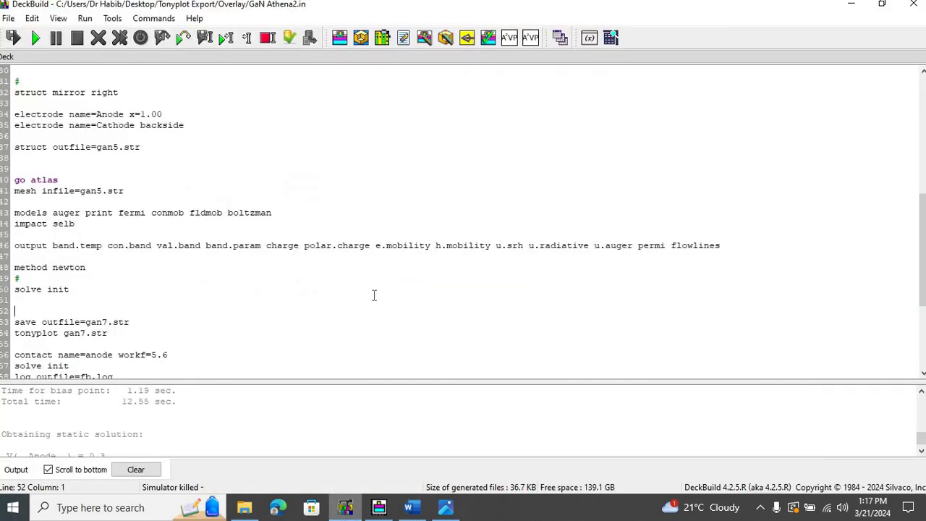
{"action": "left_click", "coordinate": [156, 19]}
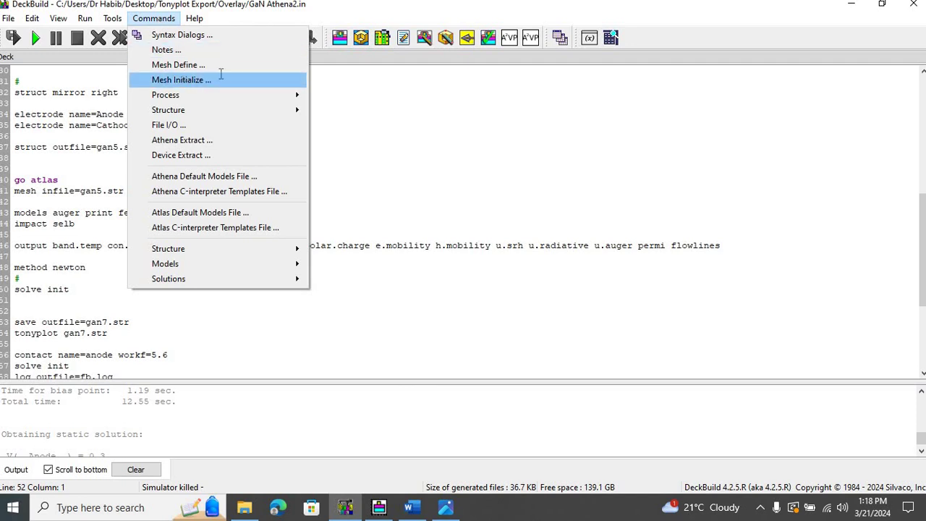
{"action": "left_click", "coordinate": [219, 76]}
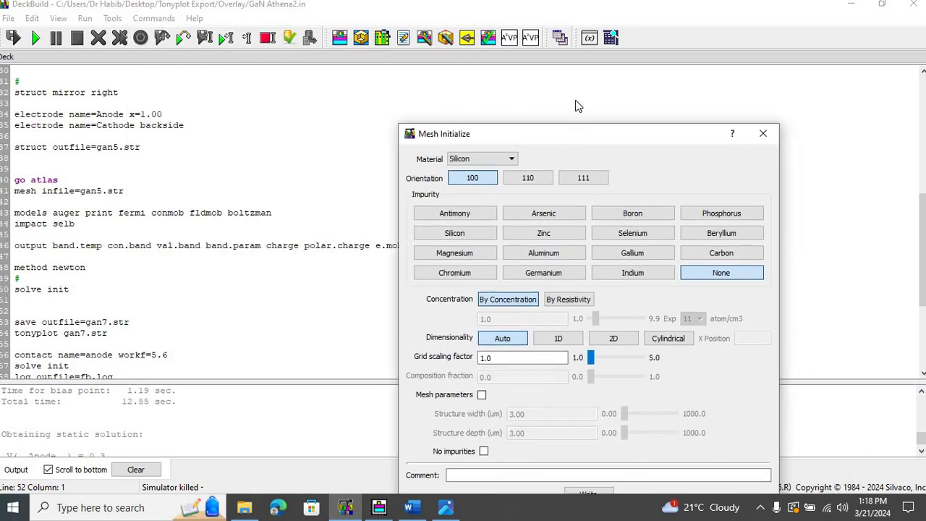
{"action": "left_click", "coordinate": [498, 128]}
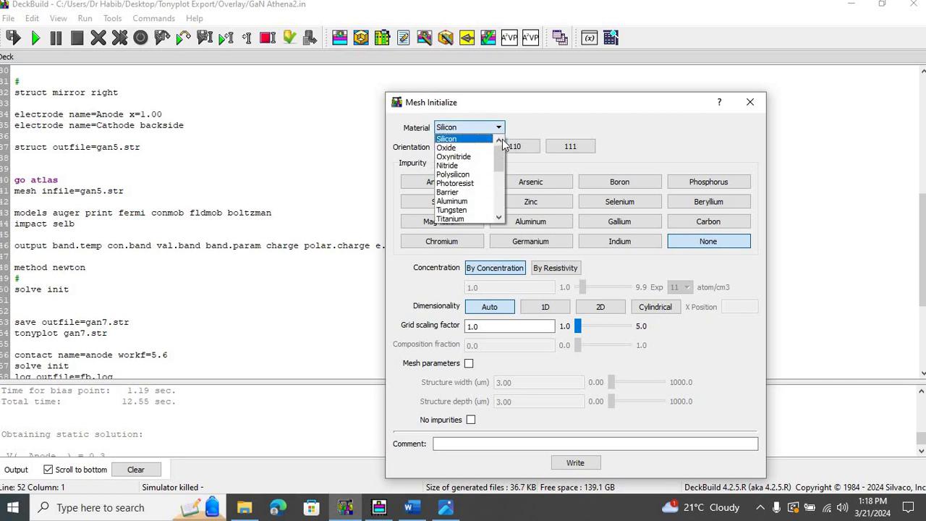
{"action": "scroll", "coordinate": [501, 164], "scroll_direction": "down", "scroll_amount": 5}
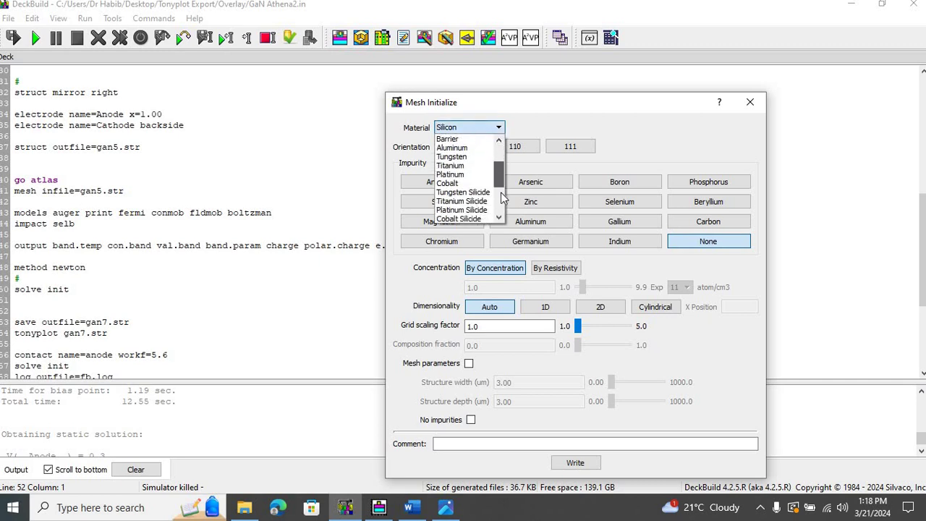
{"action": "left_click", "coordinate": [749, 110]}
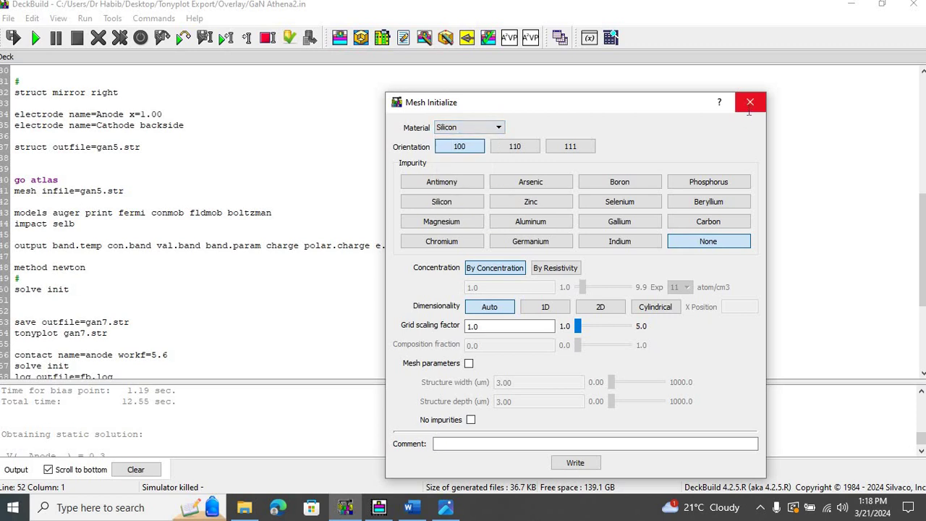
{"action": "left_click", "coordinate": [748, 110]}
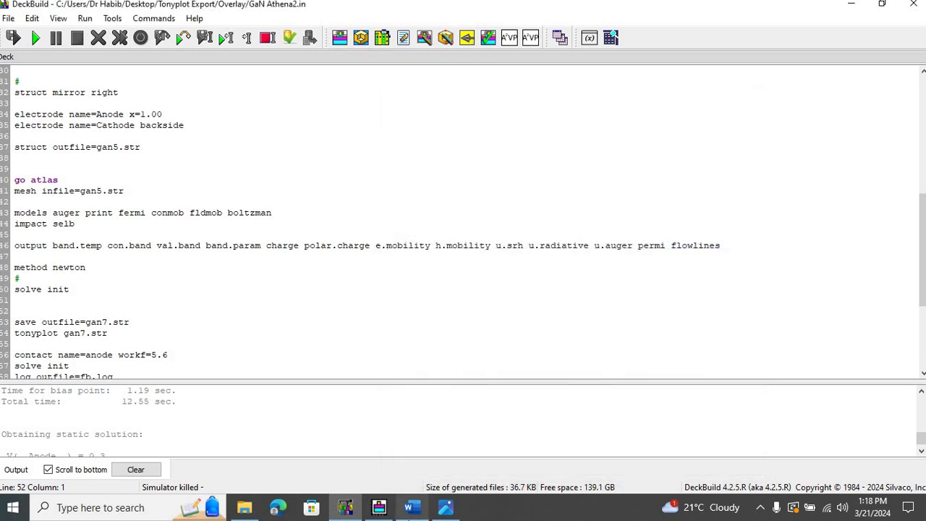
Return to the Word script and examine the silicon and magnesium impurity statements and the silicon doping in the GaN init line.
{"action": "left_click", "coordinate": [410, 507]}
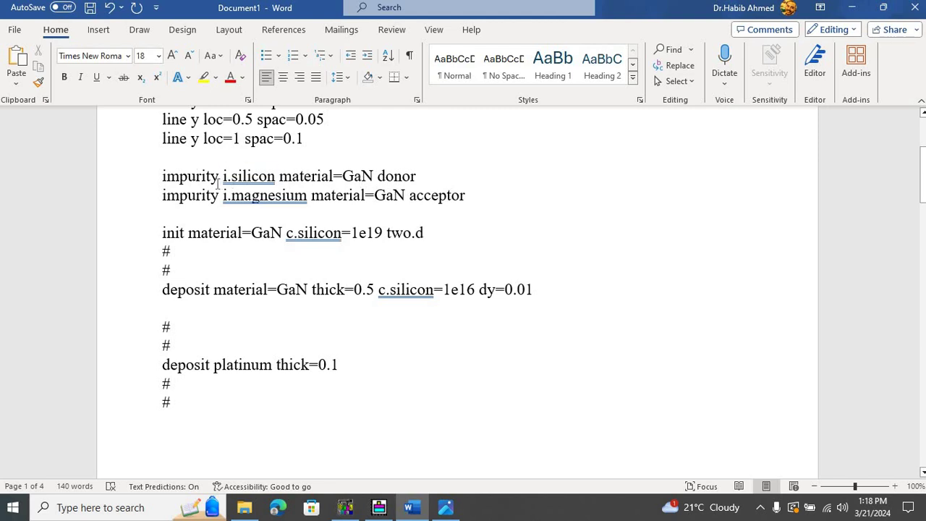
{"action": "left_click_drag", "start_coordinate": [220, 180], "coordinate": [277, 181]}
{"action": "left_click", "coordinate": [336, 186]}
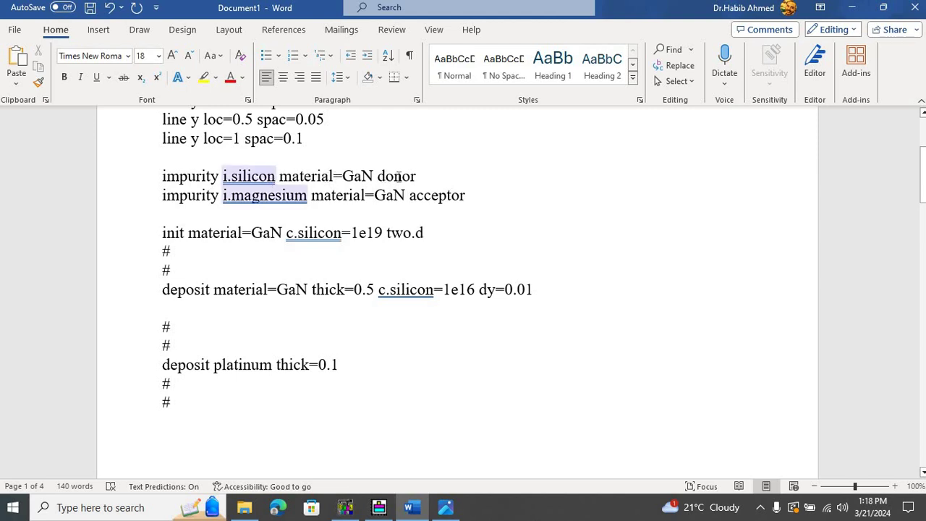
{"action": "double_click", "coordinate": [283, 194]}
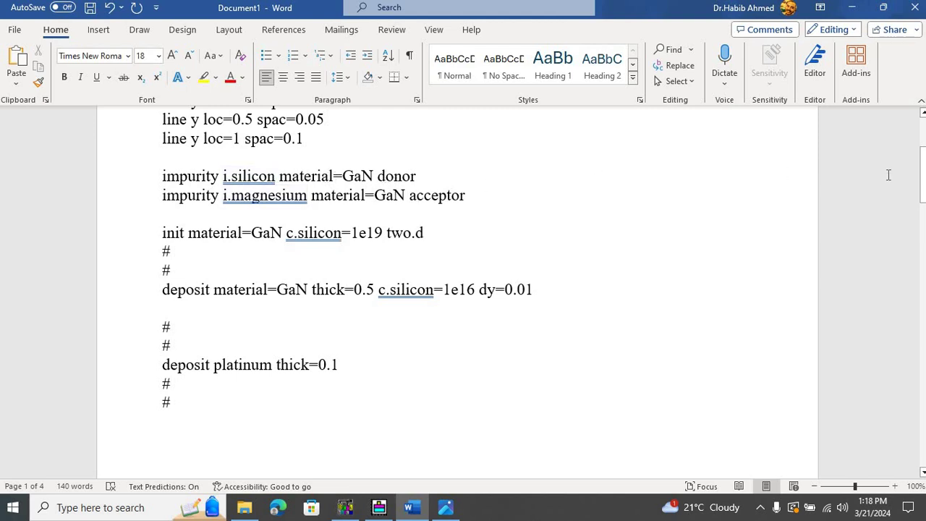
{"action": "left_click_drag", "start_coordinate": [923, 185], "coordinate": [924, 196]}
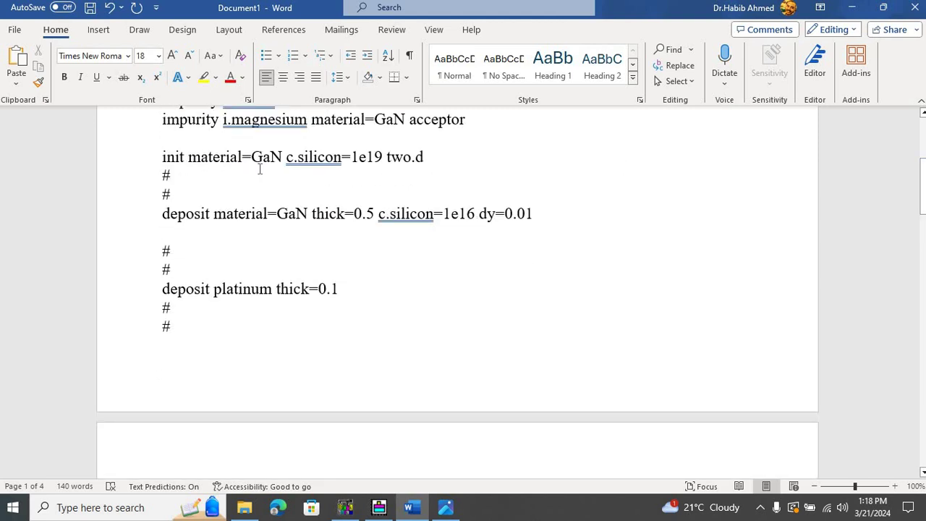
{"action": "double_click", "coordinate": [295, 157]}
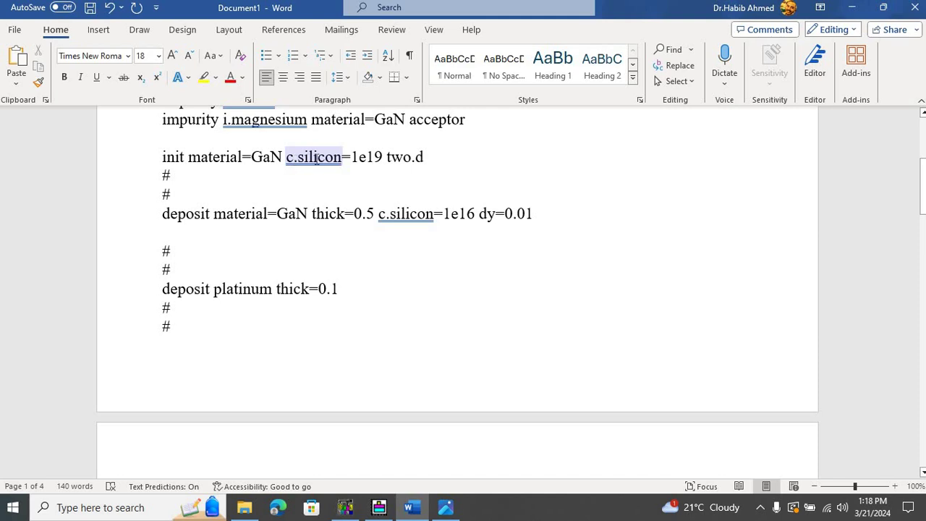
Examine the silicon doping in the GaN init and deposit lines and the platinum and oxide deposit statements.
{"action": "left_click", "coordinate": [352, 162]}
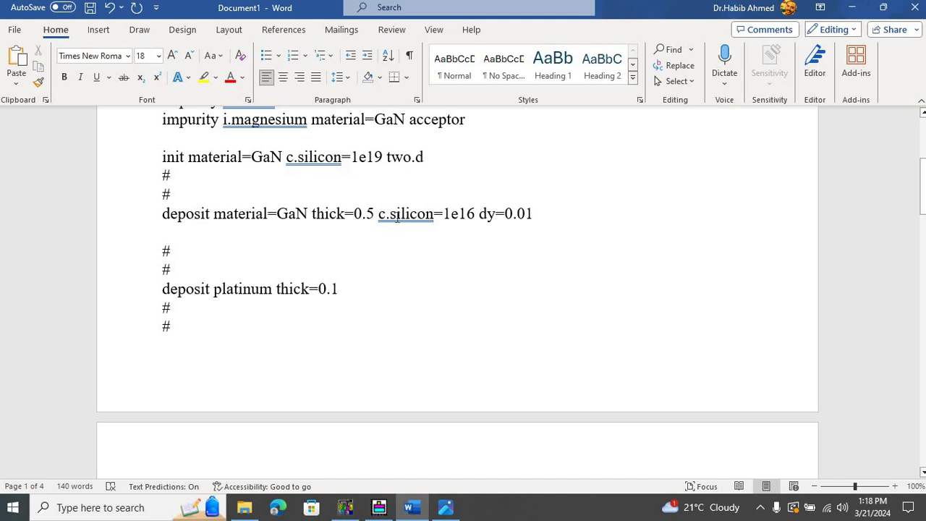
{"action": "double_click", "coordinate": [396, 215]}
{"action": "left_click", "coordinate": [445, 232]}
{"action": "left_click_drag", "start_coordinate": [924, 194], "coordinate": [371, 222]}
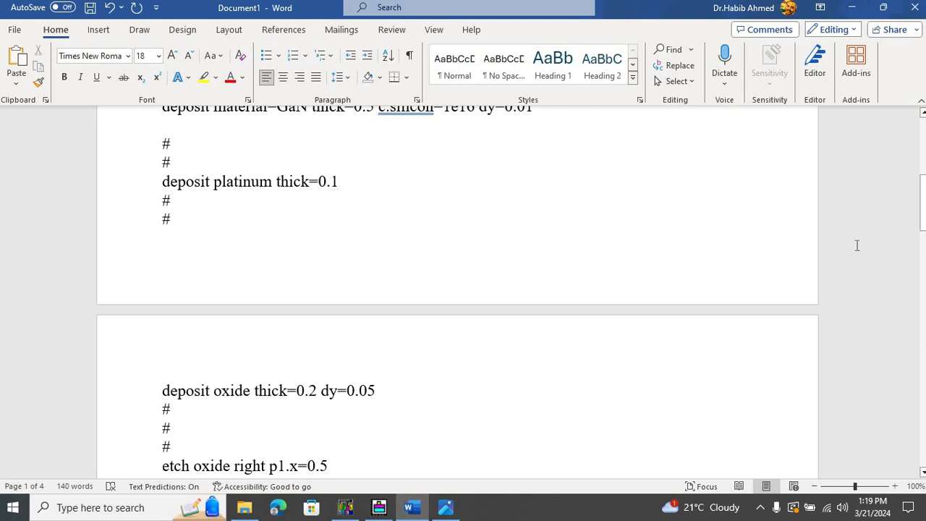
{"action": "left_click_drag", "start_coordinate": [922, 203], "coordinate": [924, 258]}
Examine the etch oxide statement, compare it with the gan7.str structure in Tonyplot, and return to the Word script.
{"action": "left_click", "coordinate": [278, 191]}
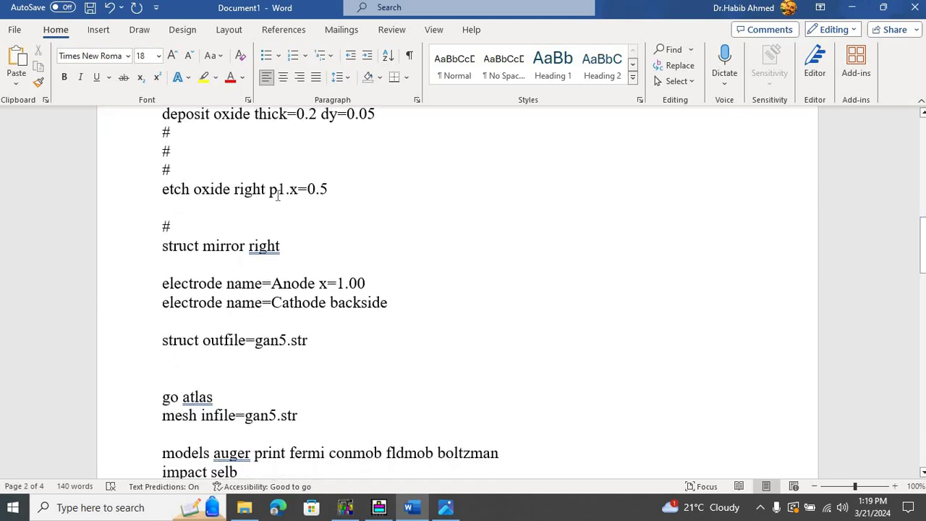
{"action": "key", "text": "Left"}
{"action": "key", "text": "Left"}
{"action": "key", "text": "Left"}
{"action": "key", "text": "Left"}
{"action": "key", "text": "Left"}
{"action": "key", "text": "Left"}
{"action": "key", "text": "Left"}
{"action": "key", "text": "Left"}
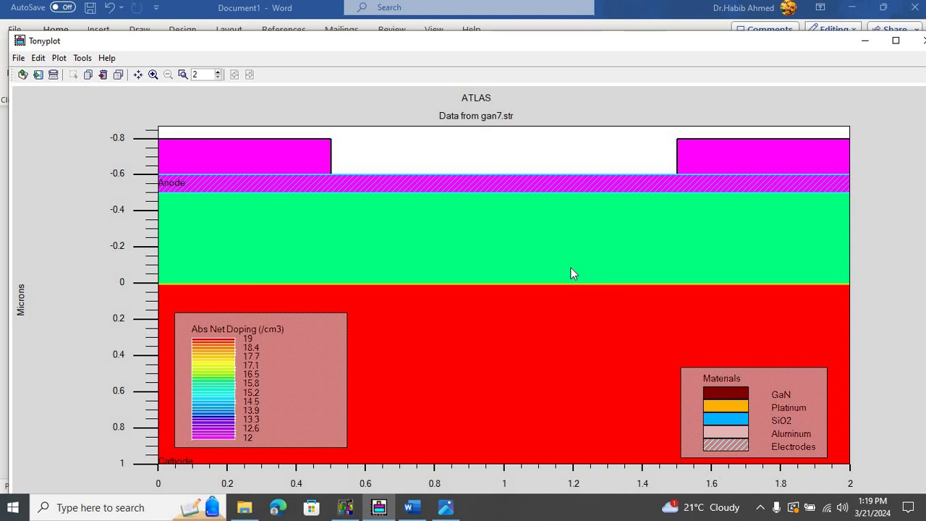
{"action": "right_click", "coordinate": [571, 273]}
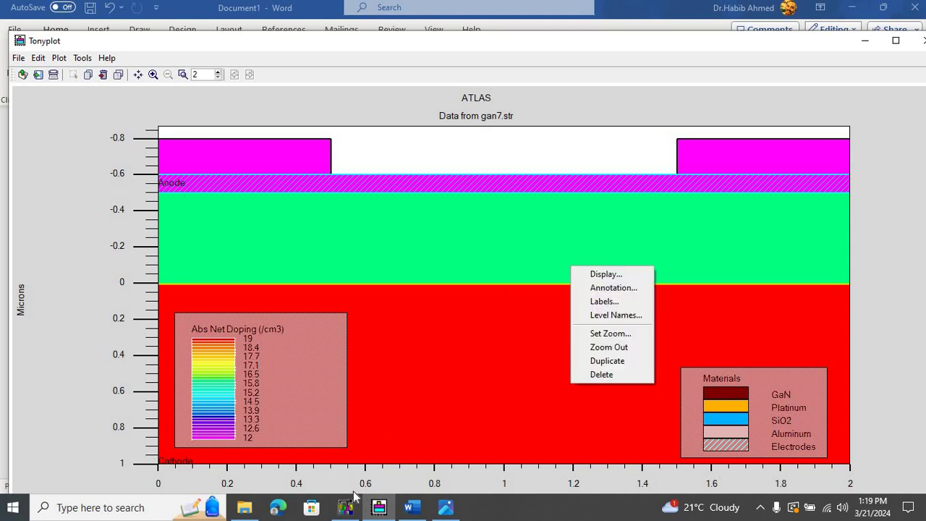
{"action": "left_click", "coordinate": [411, 507]}
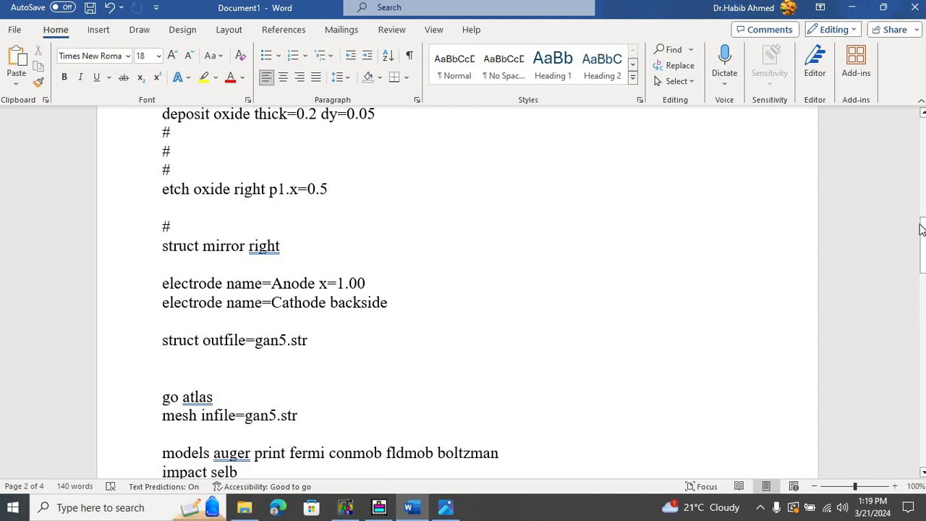
Examine the electrode definitions and the Atlas mesh, models, impact and output statements in the script.
{"action": "left_click_drag", "start_coordinate": [922, 238], "coordinate": [922, 254]}
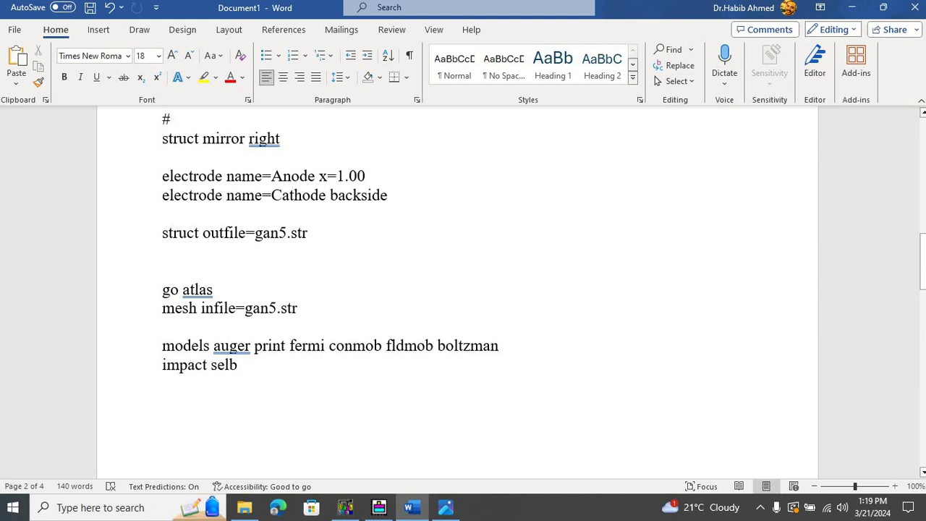
{"action": "left_click_drag", "start_coordinate": [923, 269], "coordinate": [923, 280]}
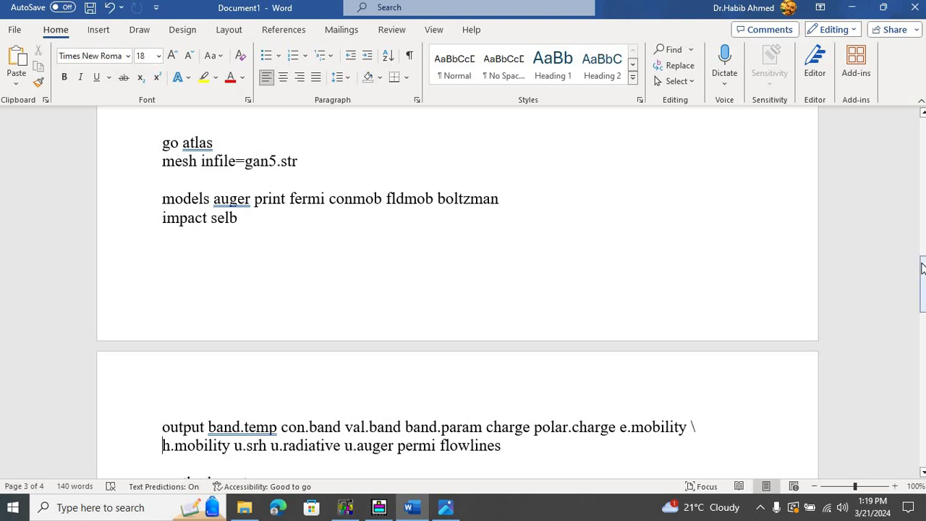
{"action": "left_click_drag", "start_coordinate": [923, 269], "coordinate": [915, 244]}
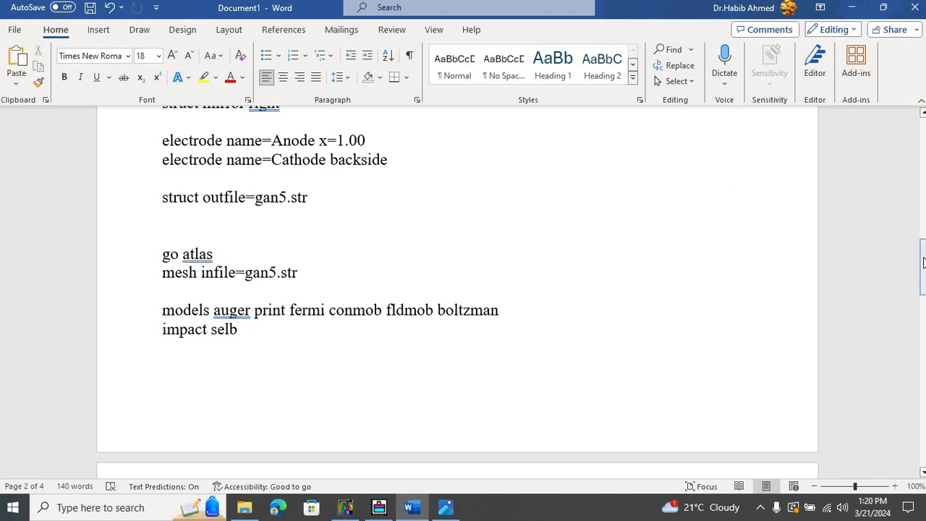
{"action": "left_click_drag", "start_coordinate": [923, 271], "coordinate": [923, 283]}
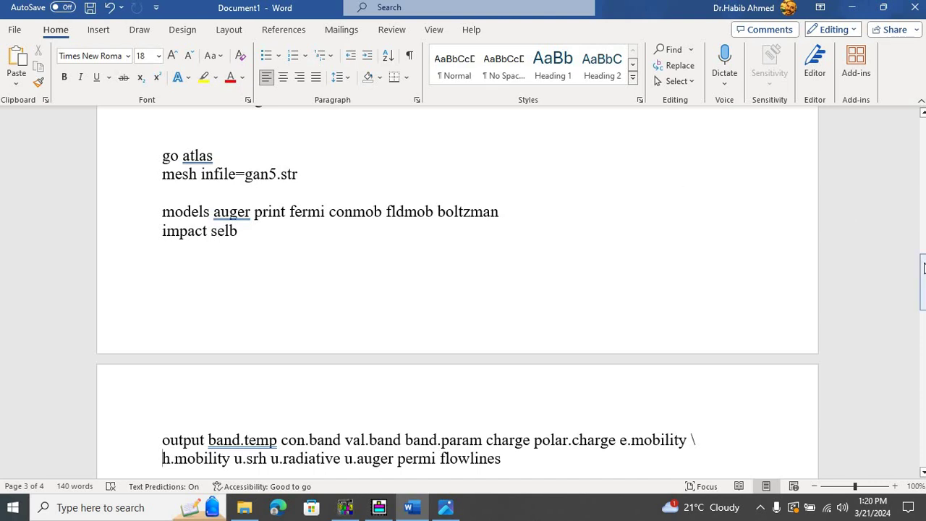
{"action": "left_click_drag", "start_coordinate": [923, 269], "coordinate": [923, 293]}
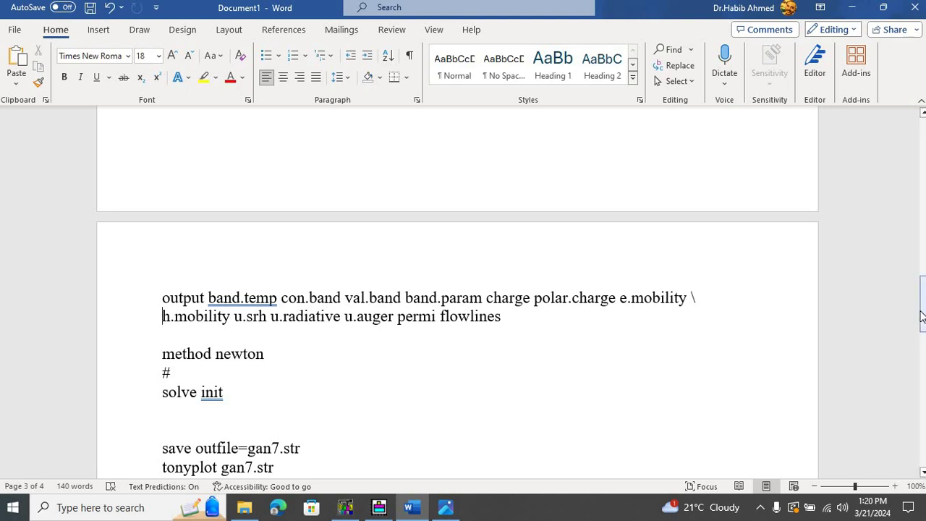
Examine the method, save and anode contact statements, and check the gan7.str structure in Tonyplot before minimizing its window.
{"action": "left_click_drag", "start_coordinate": [922, 320], "coordinate": [922, 334]}
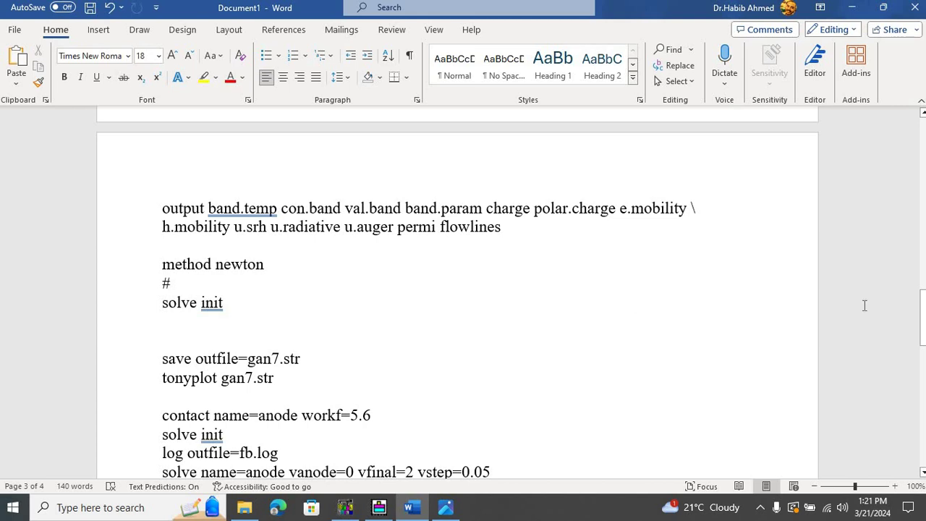
{"action": "left_click_drag", "start_coordinate": [922, 318], "coordinate": [922, 334]}
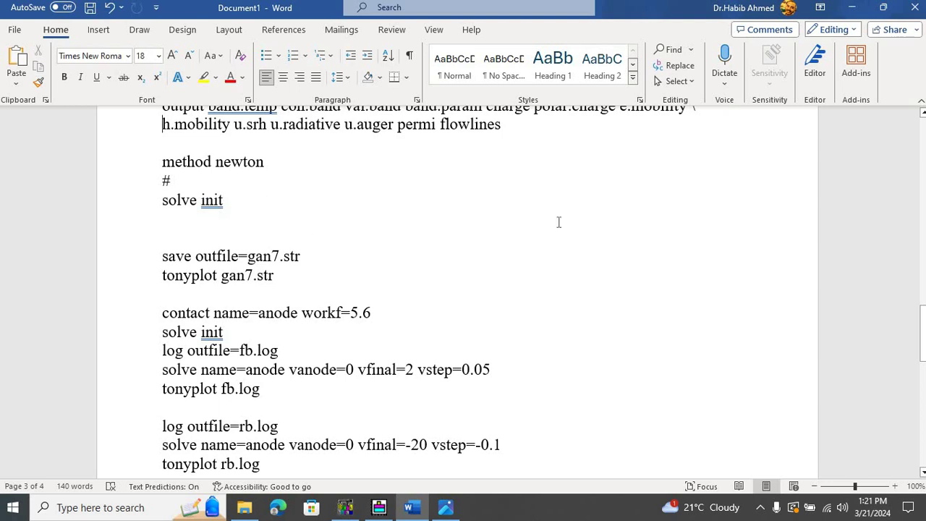
{"action": "left_click_drag", "start_coordinate": [922, 321], "coordinate": [923, 328]}
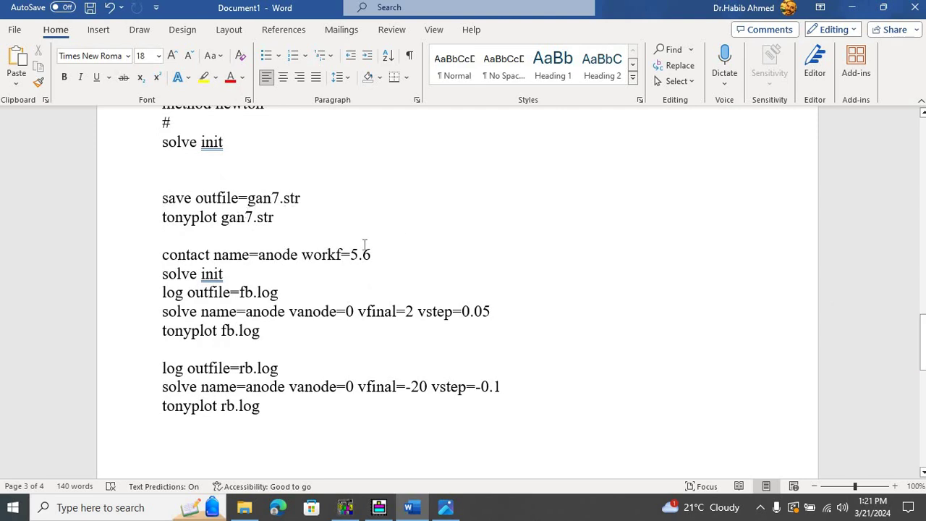
{"action": "left_click", "coordinate": [379, 507]}
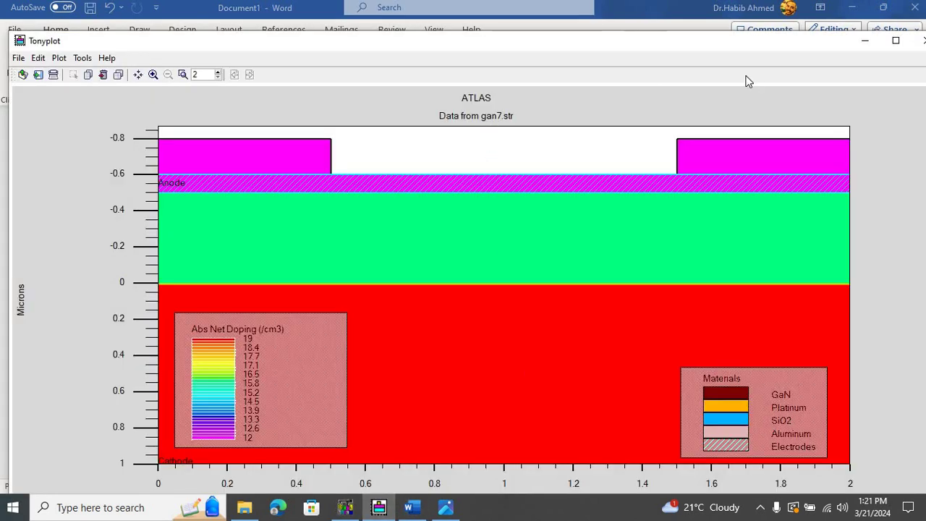
{"action": "left_click", "coordinate": [866, 40]}
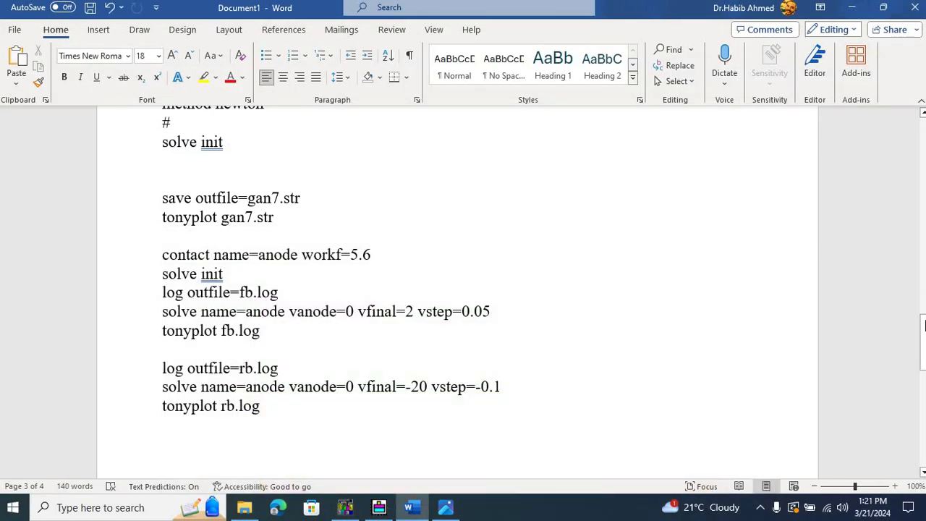
Examine the initial, forward-bias and reverse-bias solve statements and the closing tonyplot -overlay line for fb.log and rb.log.
{"action": "left_click_drag", "start_coordinate": [924, 327], "coordinate": [924, 341]}
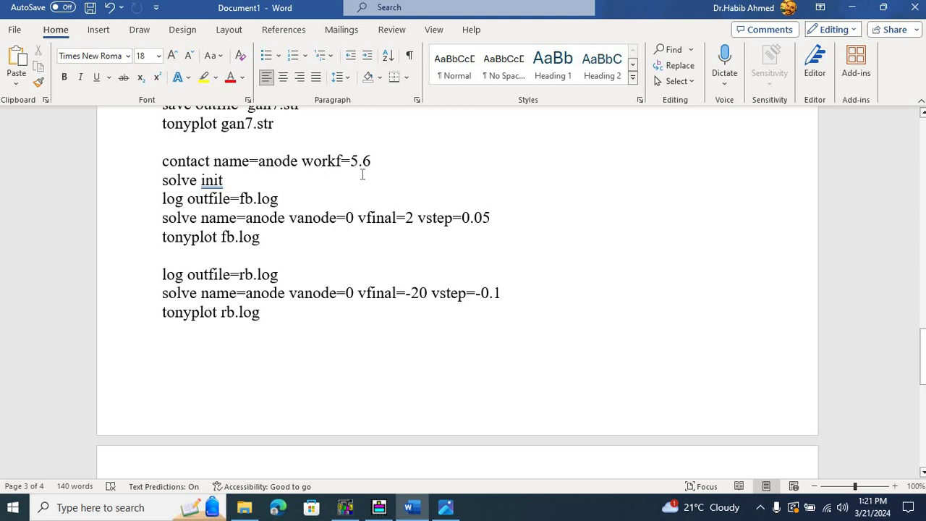
{"action": "double_click", "coordinate": [214, 181]}
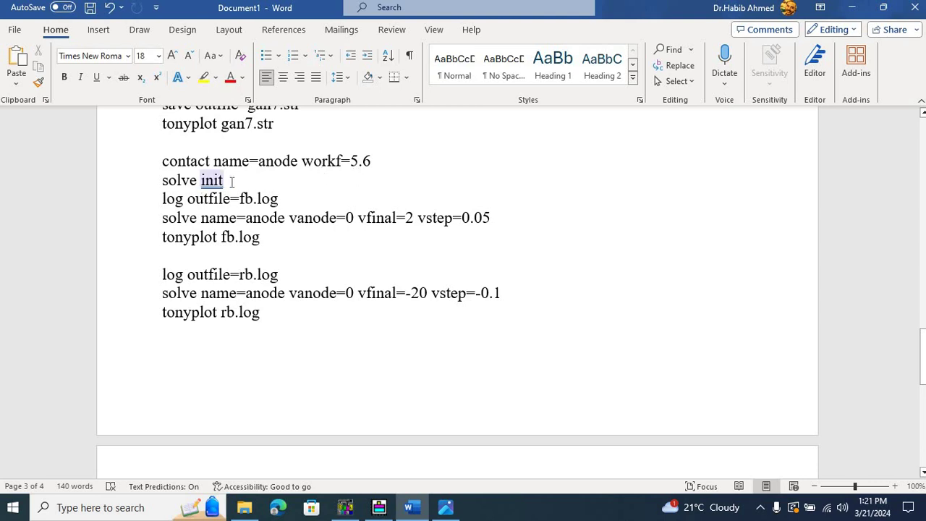
{"action": "left_click", "coordinate": [235, 183]}
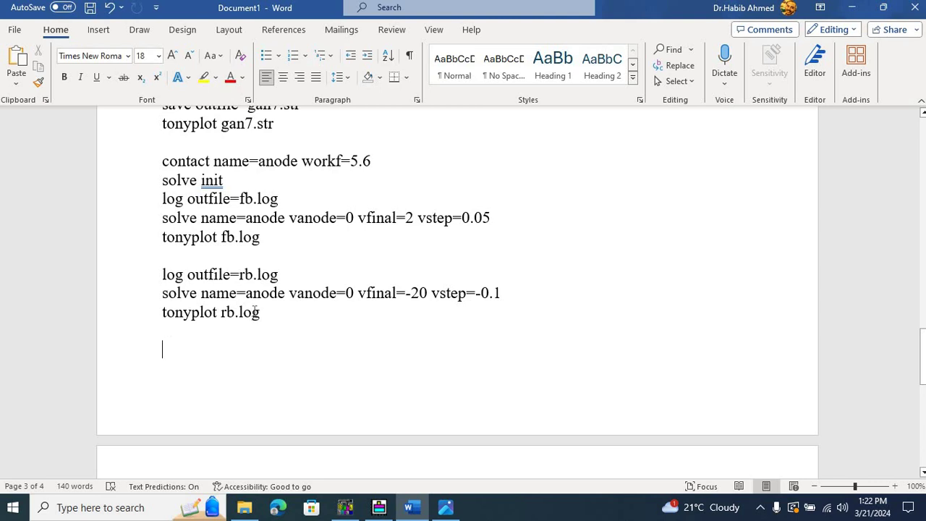
{"action": "key", "text": "Down"}
{"action": "key", "text": "Down"}
{"action": "key", "text": "Down"}
{"action": "key", "text": "Down"}
{"action": "key", "text": "Down"}
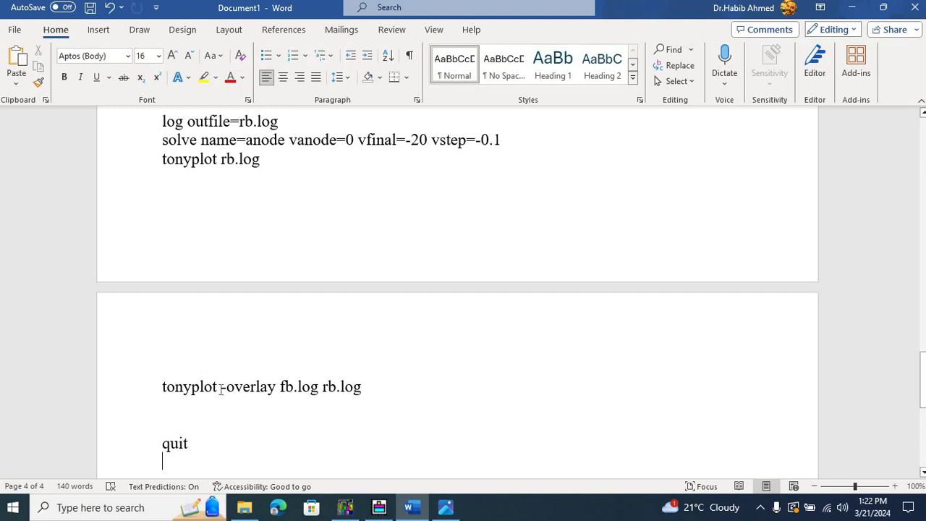
{"action": "left_click_drag", "start_coordinate": [221, 386], "coordinate": [250, 396]}
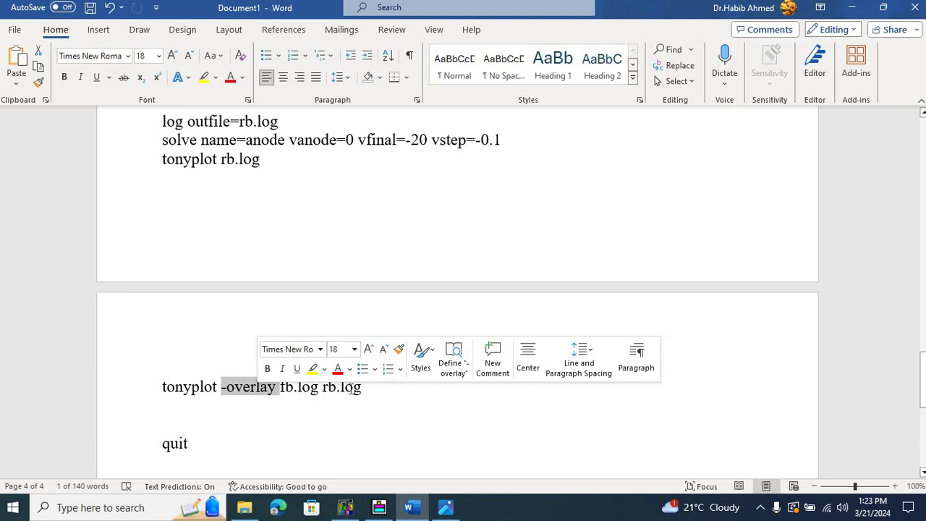
{"action": "left_click", "coordinate": [212, 441]}
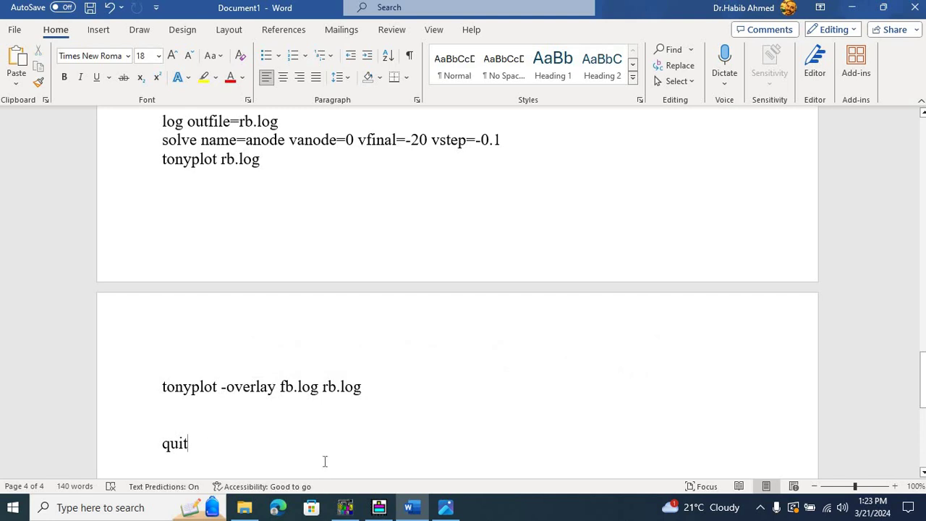
Switch to DeckBuild, run the GaN Athena2.in deck, and minimize the gan7.str structure plot.
{"action": "left_click", "coordinate": [346, 511]}
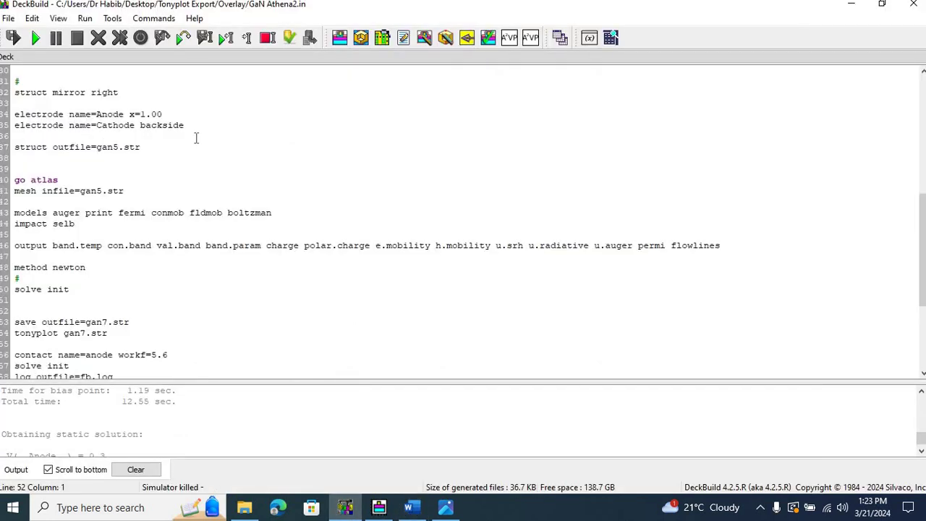
{"action": "left_click", "coordinate": [37, 38]}
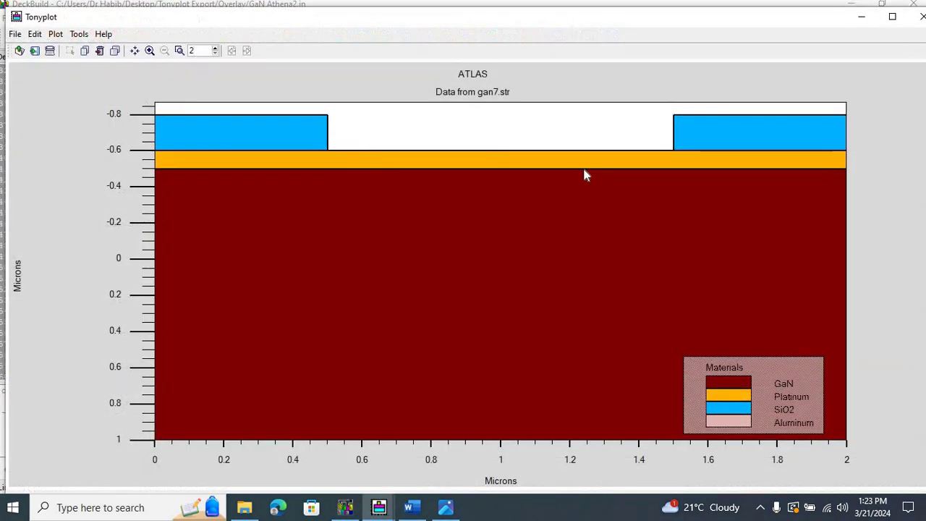
{"action": "left_click", "coordinate": [866, 17]}
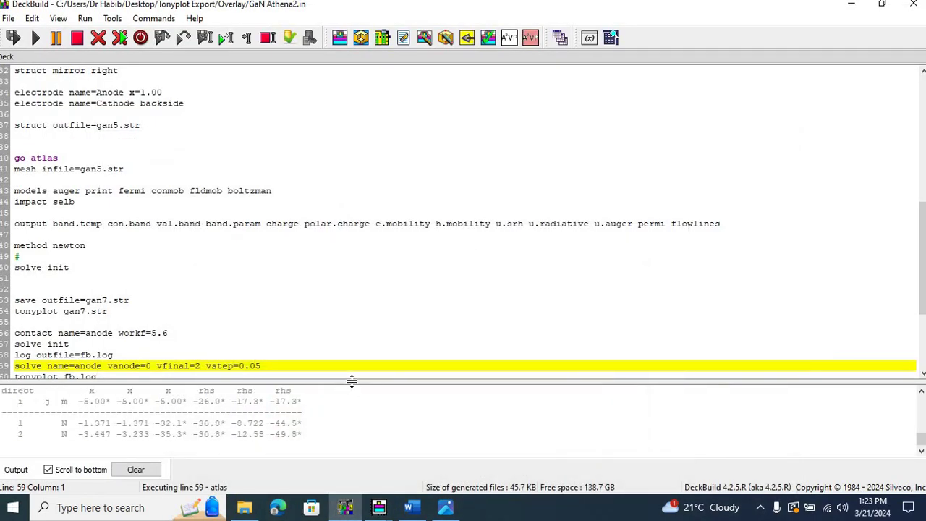
Enlarge the simulator output area below the deck to follow the anode bias solutions.
{"action": "left_click_drag", "start_coordinate": [355, 324], "coordinate": [354, 258]}
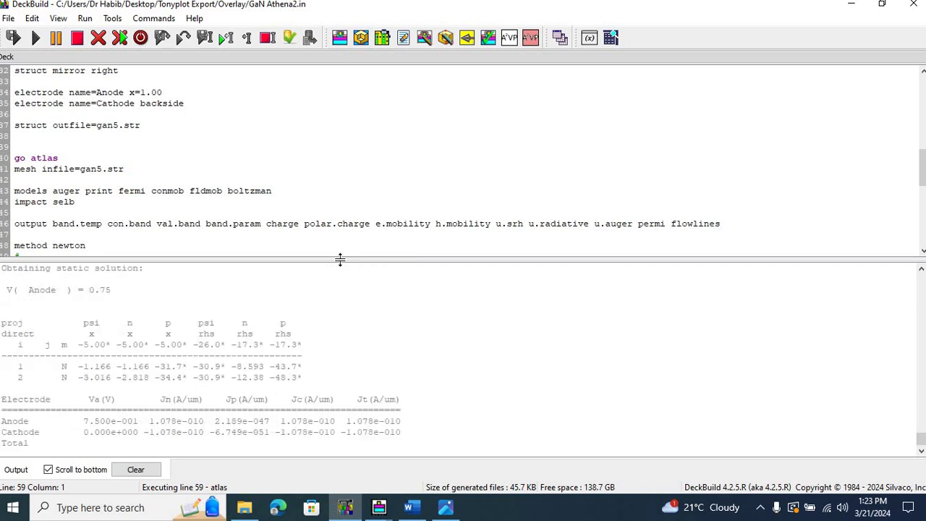
{"action": "mouse_move", "coordinate": [339, 258]}
{"action": "left_mouse_down"}
{"action": "mouse_move", "coordinate": [329, 393]}
{"action": "mouse_move", "coordinate": [332, 263]}
{"action": "left_mouse_up"}
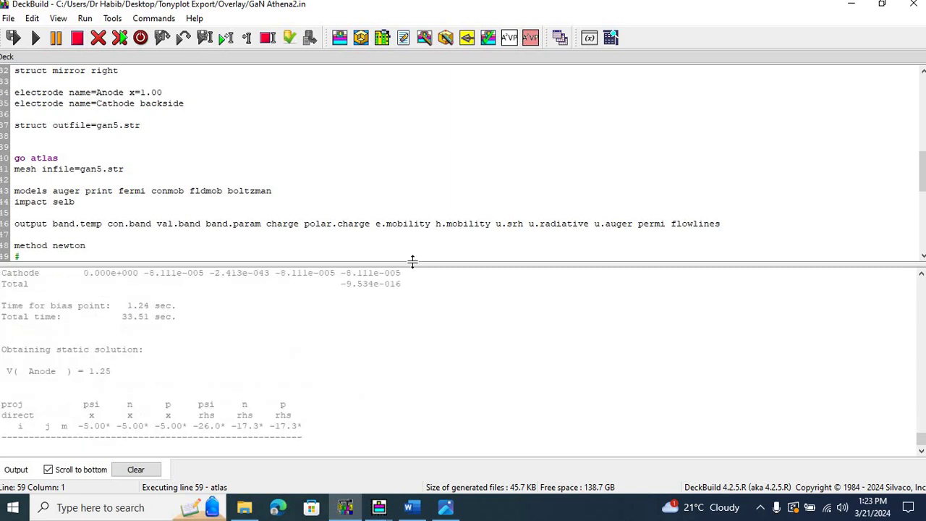
{"action": "left_click_drag", "start_coordinate": [412, 260], "coordinate": [405, 191]}
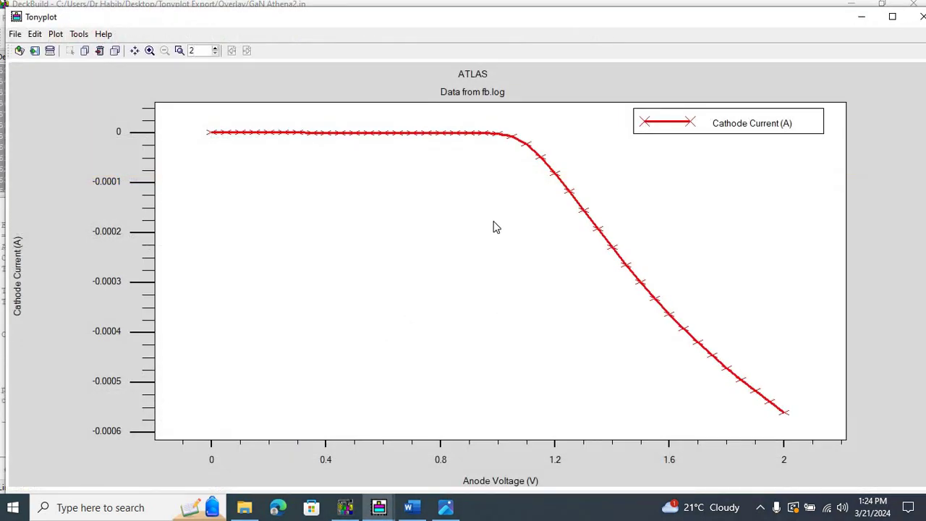
Change the fb.log graph to plot Anode Current against Anode Voltage on linear scales.
{"action": "right_click", "coordinate": [490, 220]}
{"action": "left_click", "coordinate": [518, 228]}
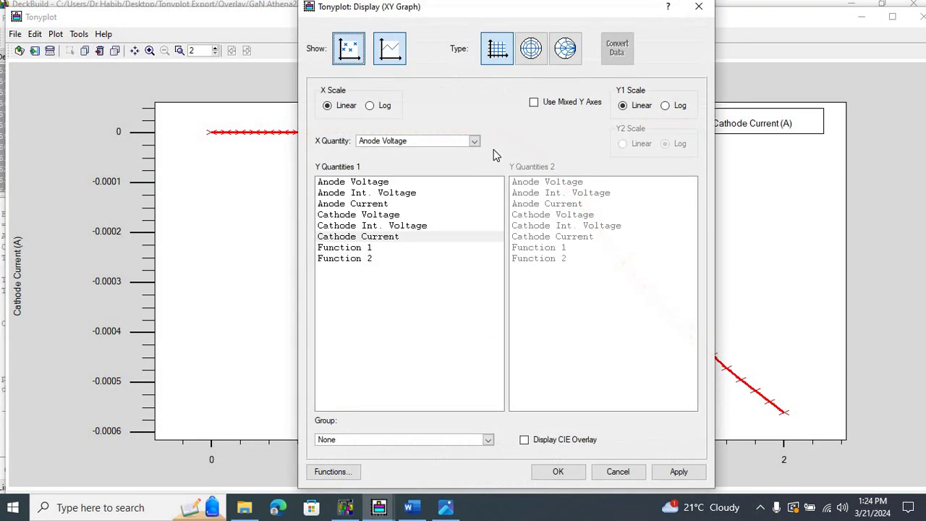
{"action": "left_click", "coordinate": [374, 204]}
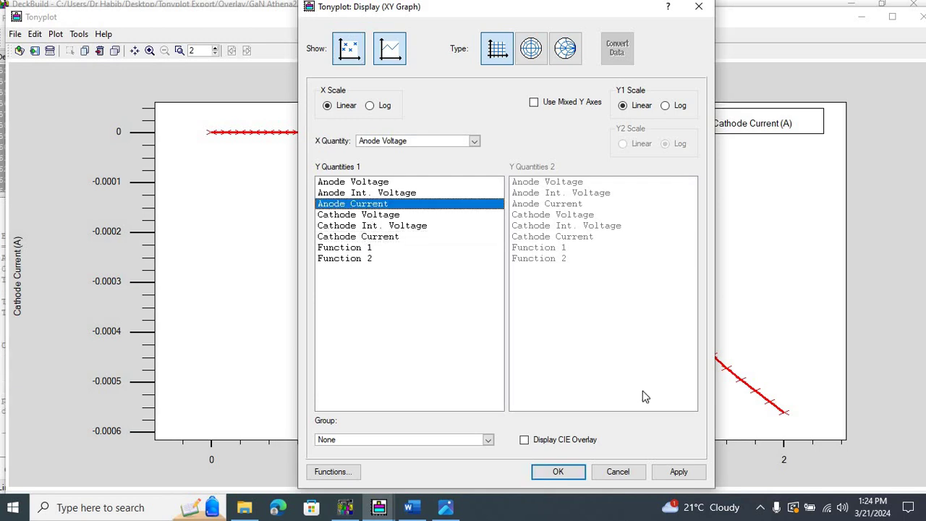
{"action": "left_click", "coordinate": [678, 472]}
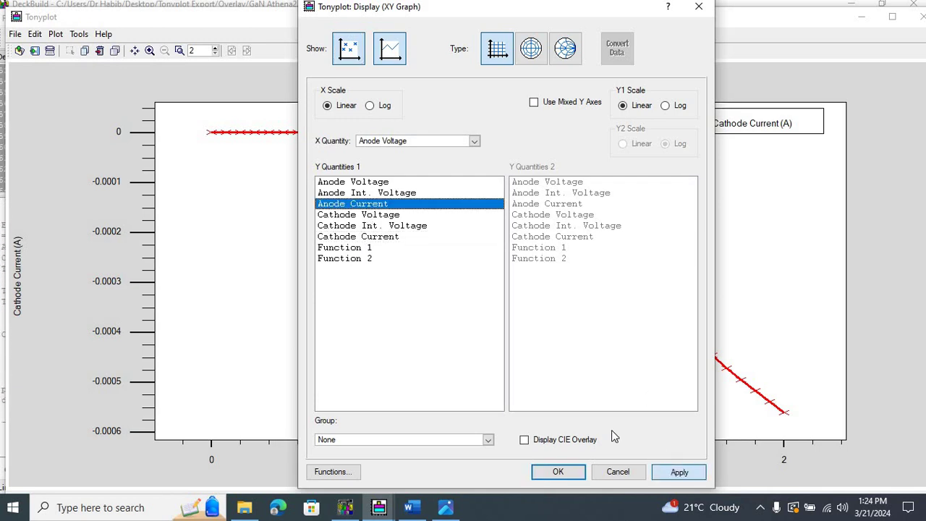
{"action": "left_click", "coordinate": [555, 473]}
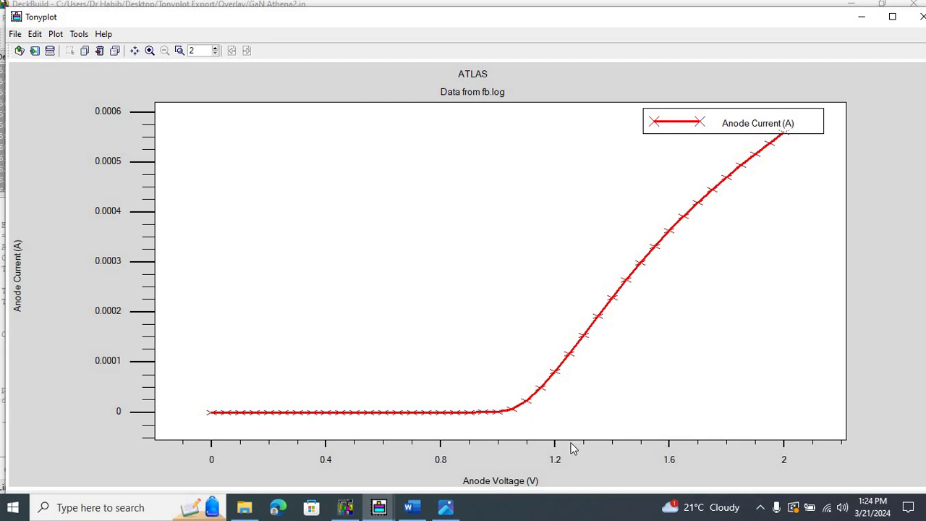
Inspect the turn-on region of the anode current curve up close, restore the full view, and minimize the plot.
{"action": "left_click_drag", "start_coordinate": [569, 448], "coordinate": [572, 442]}
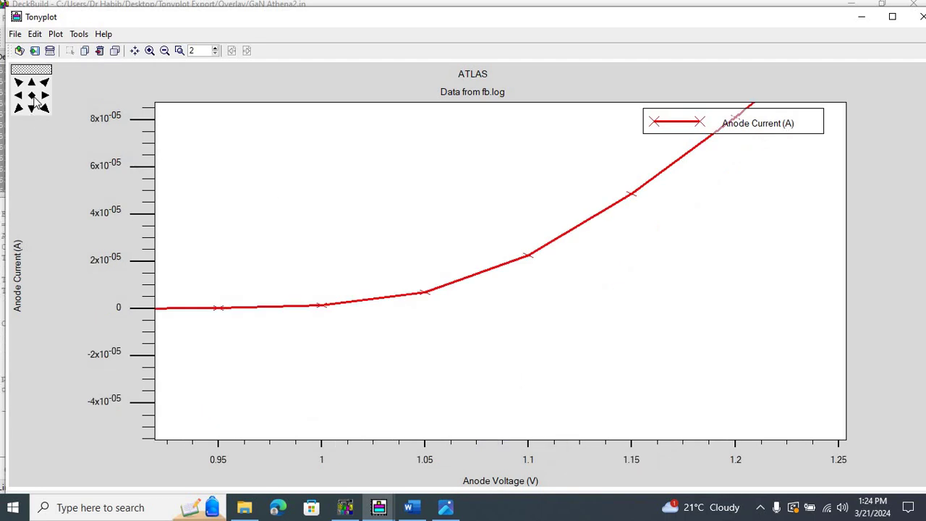
{"action": "left_click", "coordinate": [33, 96]}
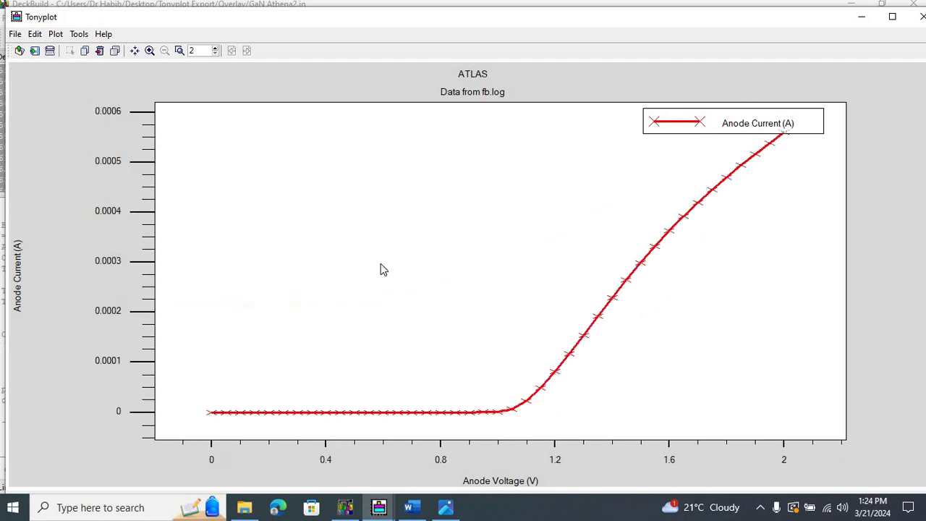
{"action": "left_click", "coordinate": [865, 19]}
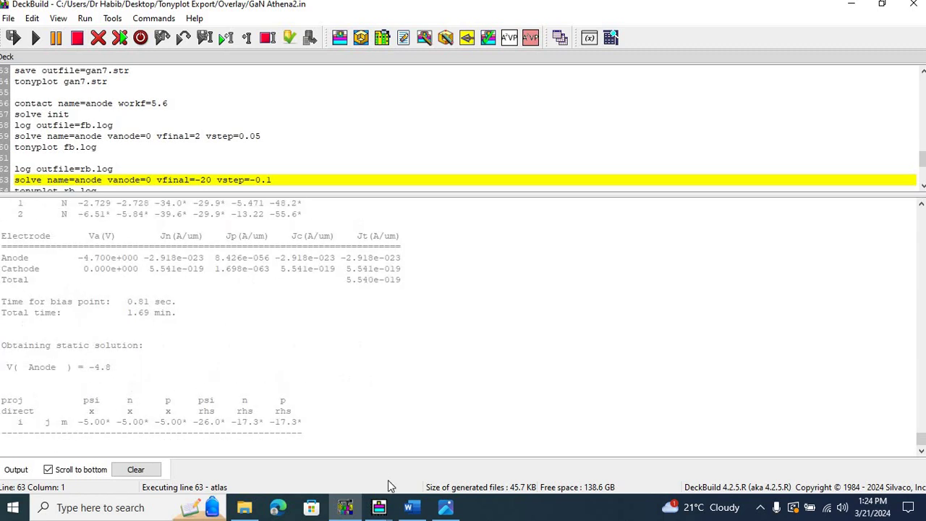
Bring up the gan7.str structure plot and display its Abs Net Doping contours with the log type.
{"action": "mouse_move", "coordinate": [381, 506]}
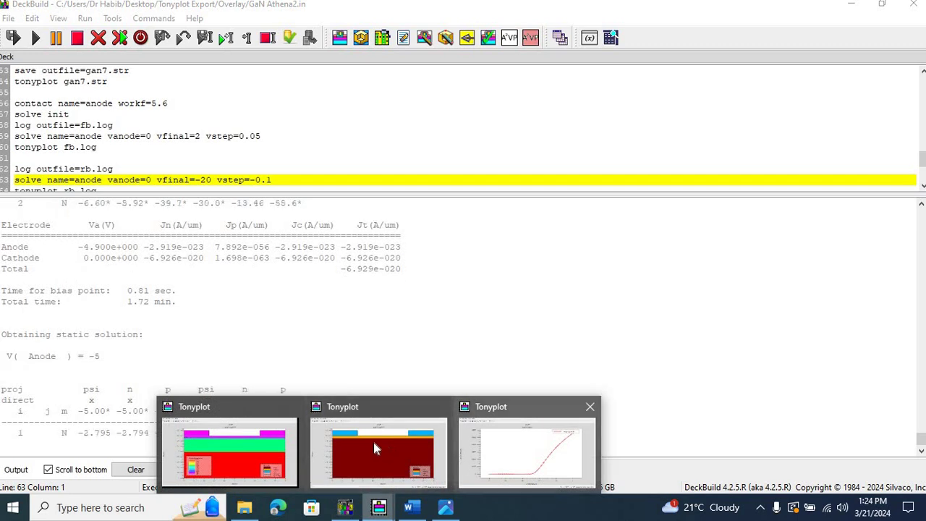
{"action": "left_click", "coordinate": [373, 442]}
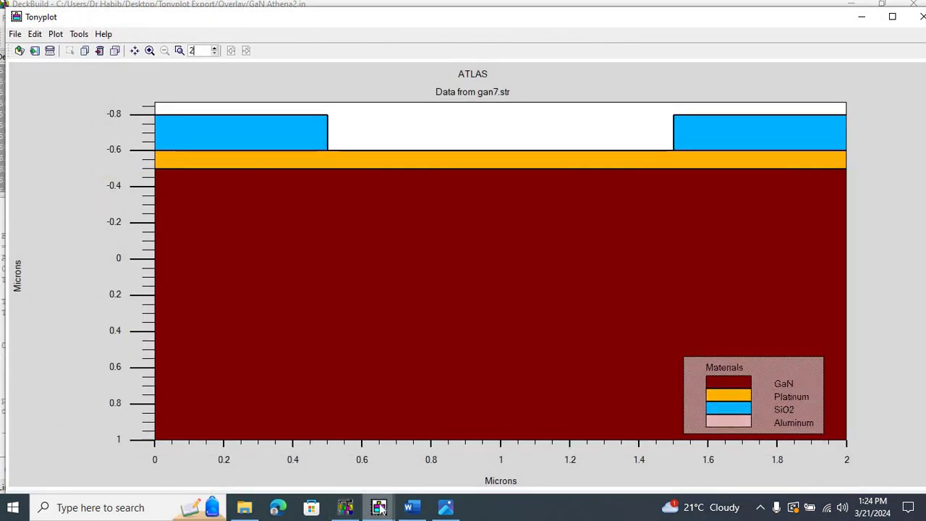
{"action": "mouse_move", "coordinate": [381, 509]}
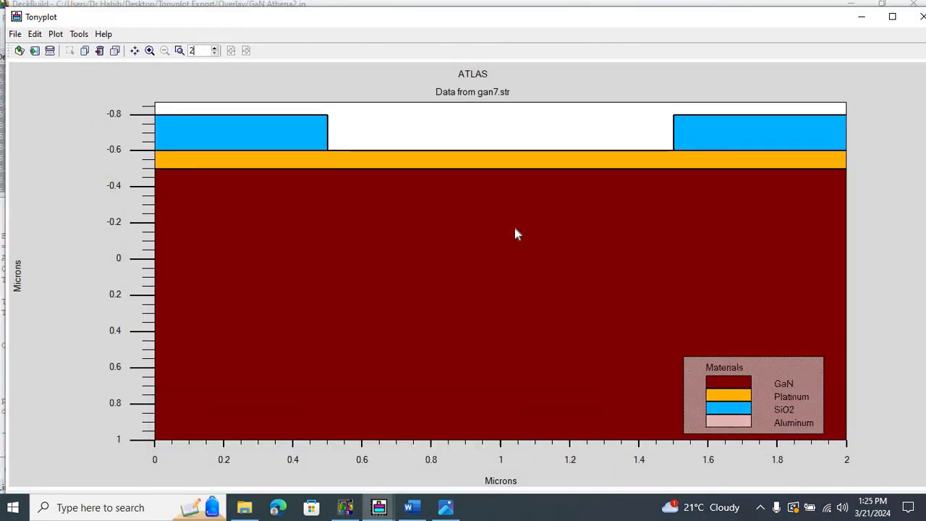
{"action": "right_click", "coordinate": [514, 233]}
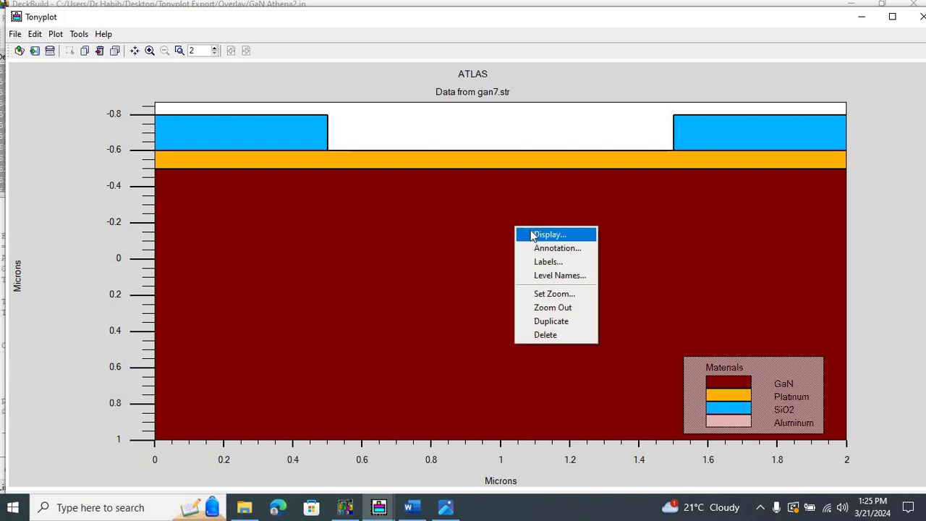
{"action": "left_click", "coordinate": [528, 233]}
{"action": "left_click", "coordinate": [460, 253]}
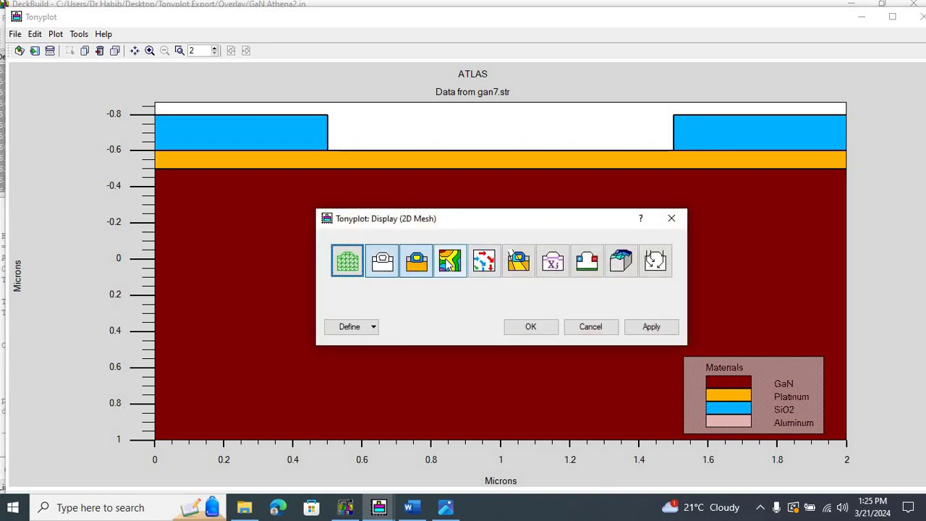
{"action": "left_click", "coordinate": [376, 330]}
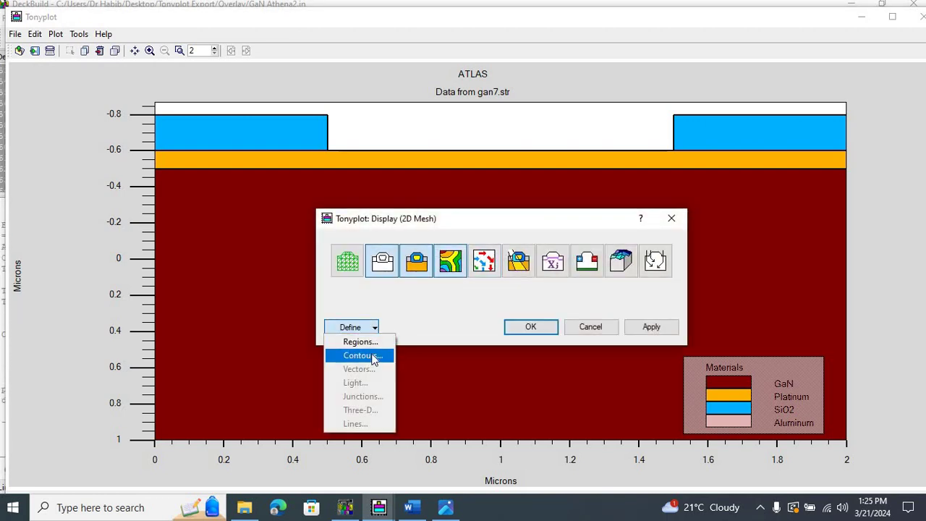
{"action": "left_click", "coordinate": [373, 356]}
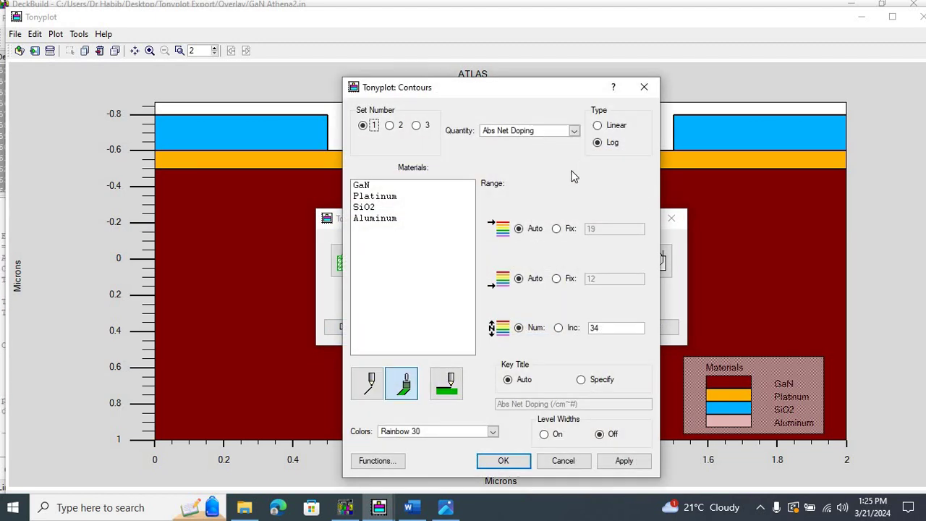
{"action": "left_click", "coordinate": [618, 460]}
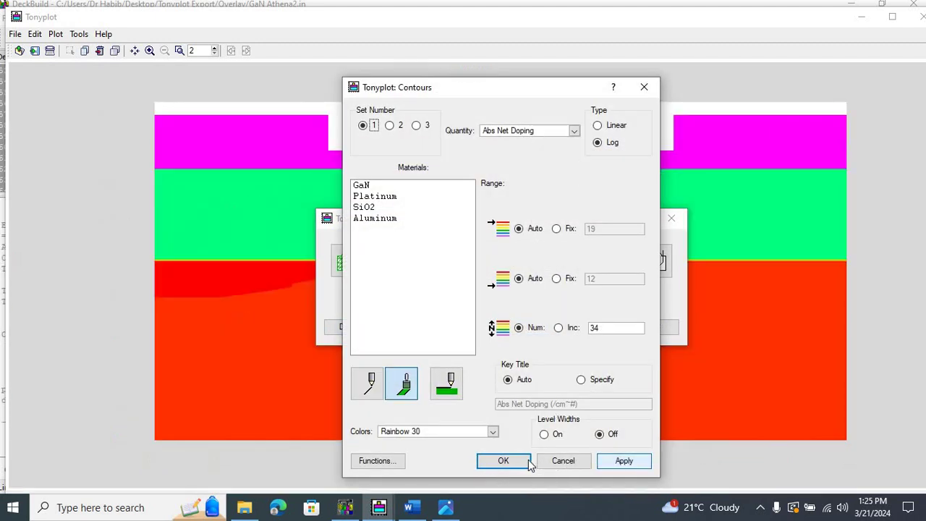
{"action": "left_click", "coordinate": [522, 461]}
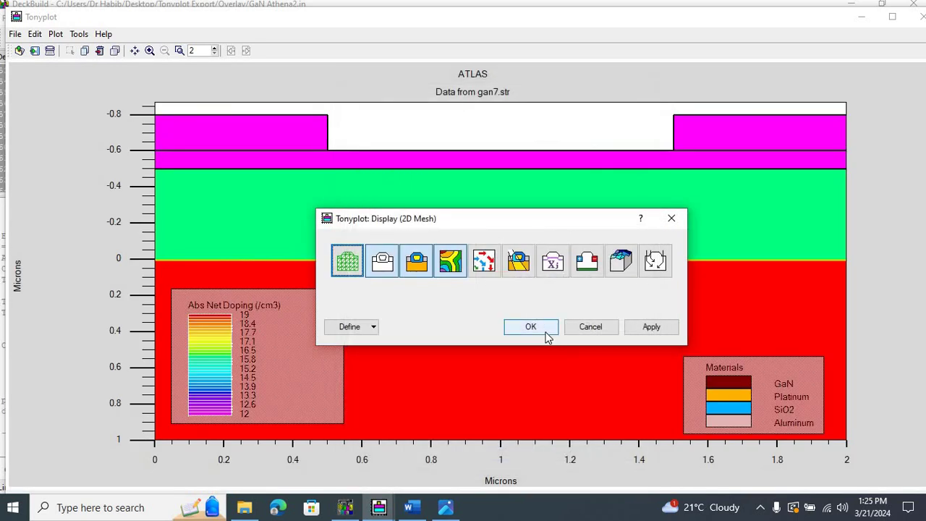
{"action": "left_click", "coordinate": [531, 326]}
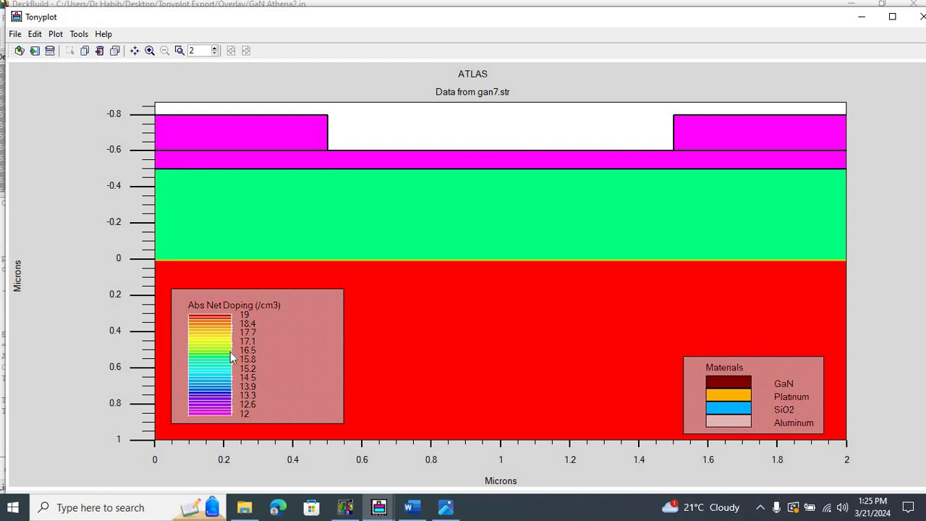
Turn off the doping contours and overlay the mesh on the gan7.str material regions.
{"action": "right_click", "coordinate": [521, 230]}
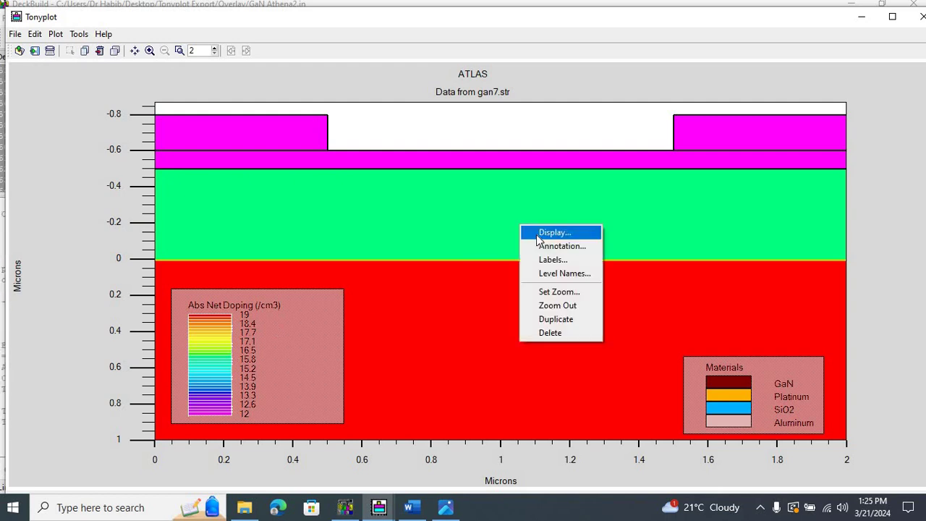
{"action": "left_click", "coordinate": [543, 237]}
{"action": "left_click", "coordinate": [447, 263]}
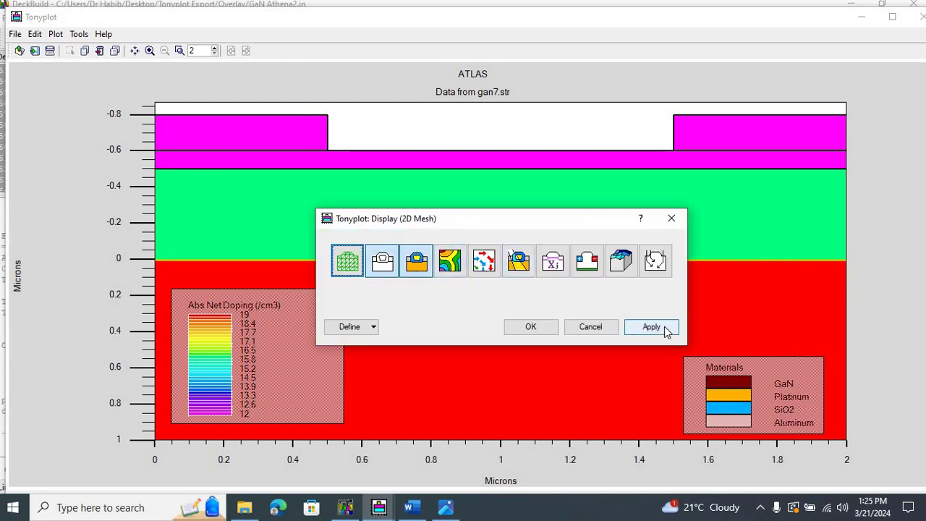
{"action": "left_click", "coordinate": [650, 327]}
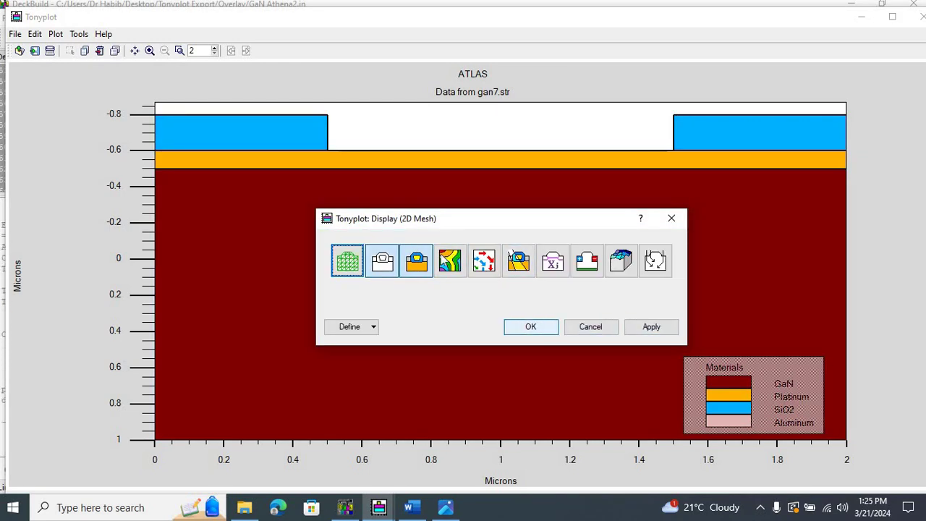
{"action": "left_click", "coordinate": [650, 325]}
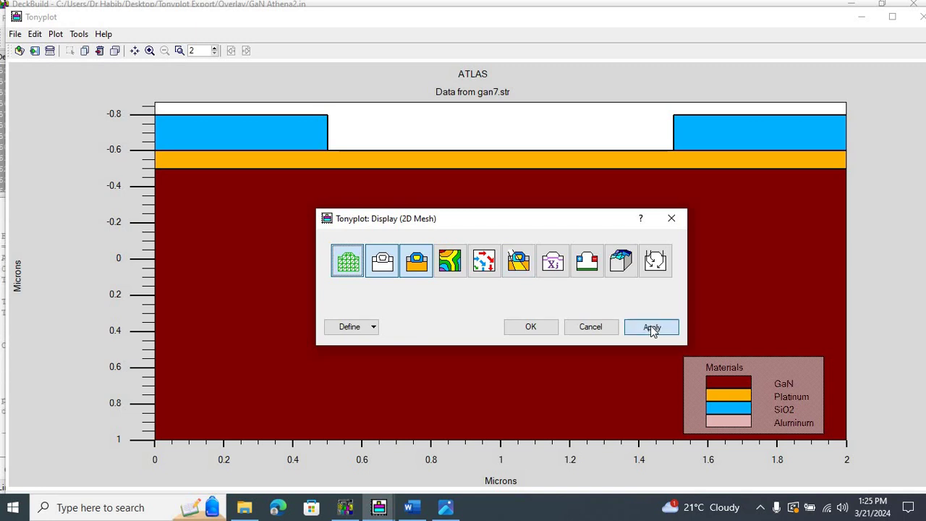
{"action": "left_click", "coordinate": [530, 330]}
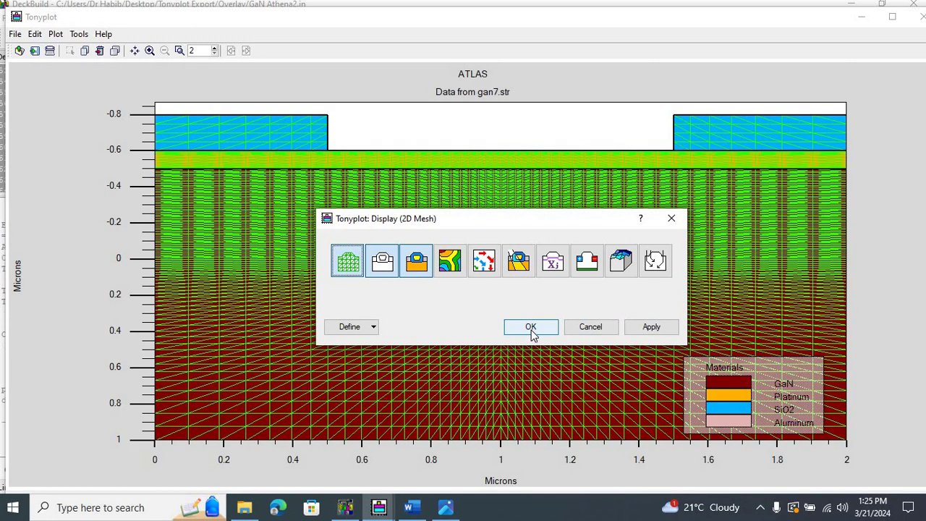
Check the reverse-bias solution progress in DeckBuild and return to the gan7.str structure plot in Tonyplot.
{"action": "left_click", "coordinate": [345, 506]}
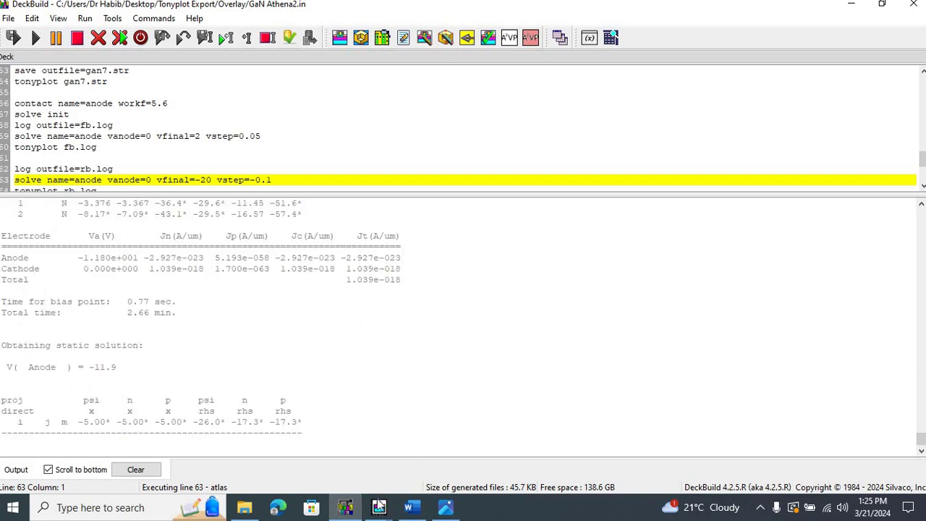
{"action": "mouse_move", "coordinate": [379, 506]}
{"action": "left_click", "coordinate": [417, 454]}
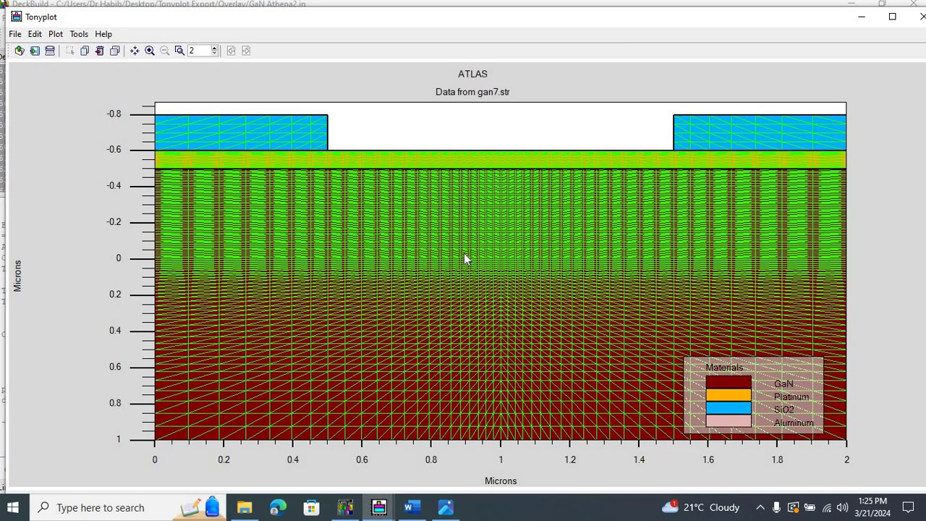
Hide the mesh and show the net doping contours in the gan7.str plot again.
{"action": "right_click", "coordinate": [468, 241]}
{"action": "left_click", "coordinate": [483, 244]}
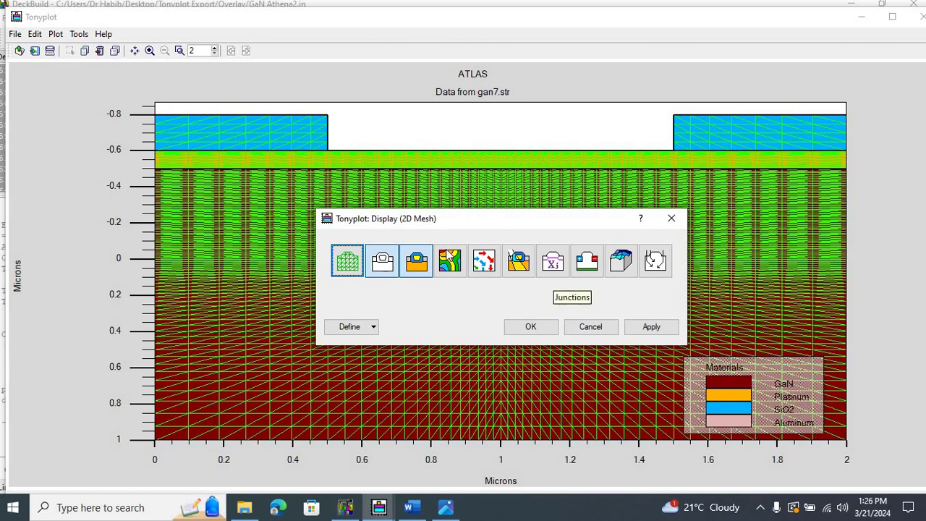
{"action": "left_click", "coordinate": [449, 260]}
{"action": "left_click", "coordinate": [651, 326]}
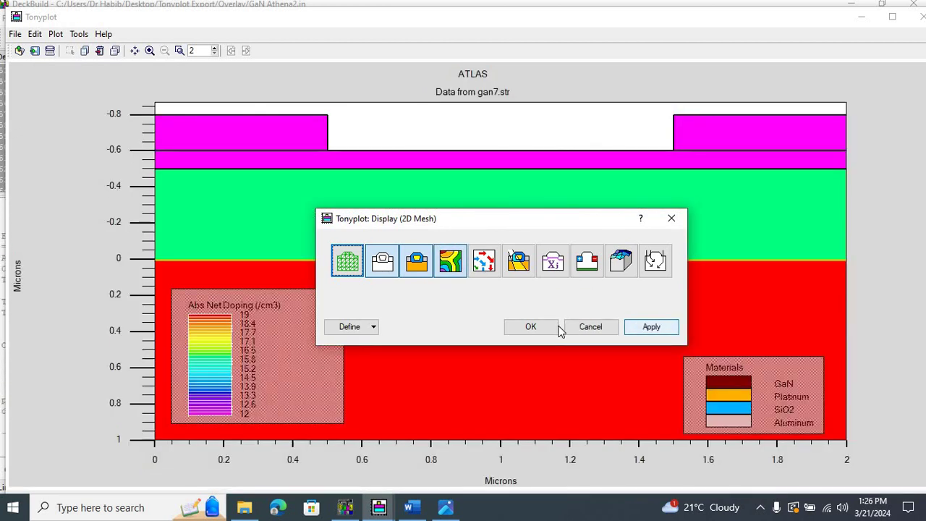
{"action": "left_click", "coordinate": [549, 329]}
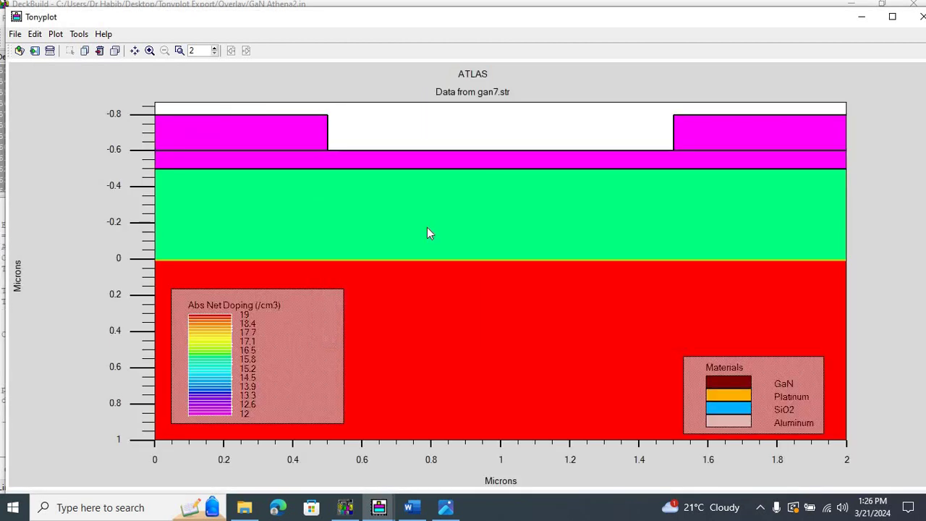
Create a vertical cutline through the middle of the GaN, from about (0.996, -0.222) to (0.996, 0.463) microns.
{"action": "left_click", "coordinate": [78, 34]}
{"action": "left_click", "coordinate": [102, 50]}
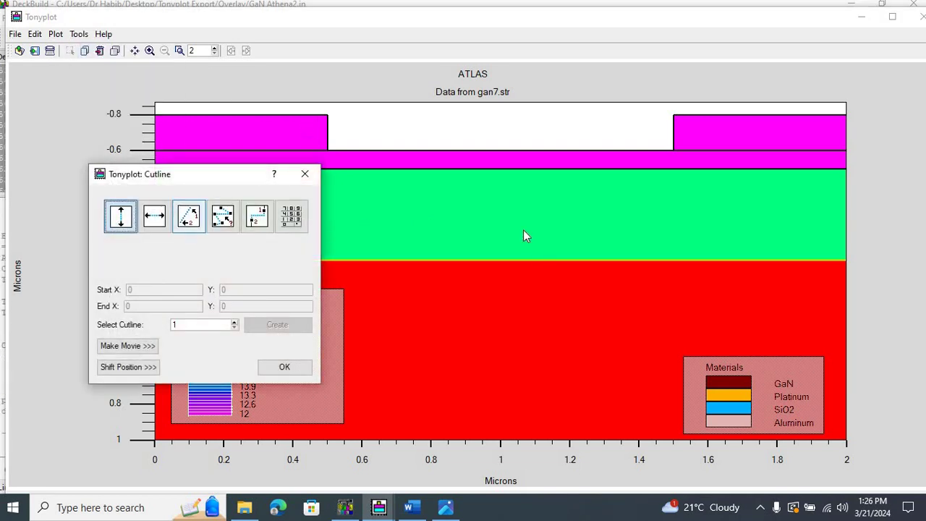
{"action": "left_click_drag", "start_coordinate": [499, 219], "coordinate": [506, 317]}
{"action": "left_click_drag", "start_coordinate": [508, 350], "coordinate": [512, 342]}
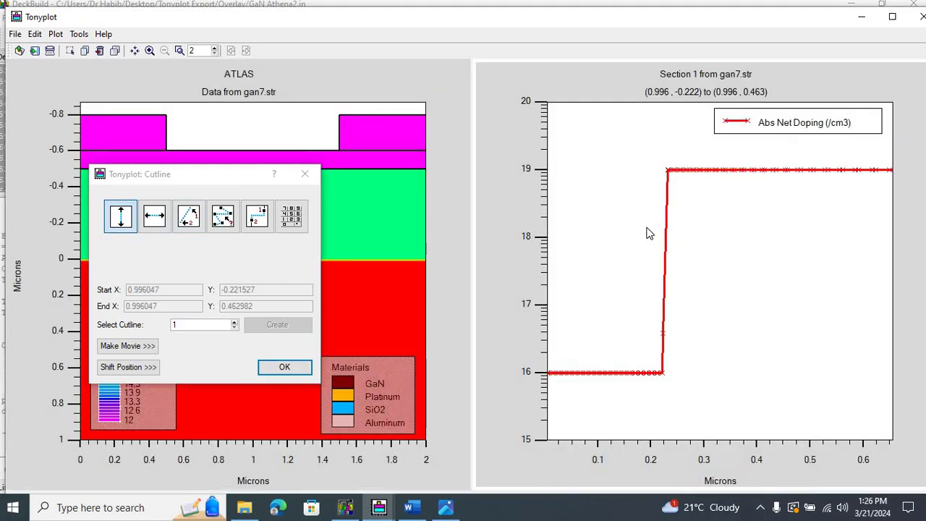
Plot Ec (T), Ev (T), Electron QFL and Hole QFL along the cutline as plain lines without data point markers.
{"action": "right_click", "coordinate": [649, 233]}
{"action": "left_click", "coordinate": [664, 234]}
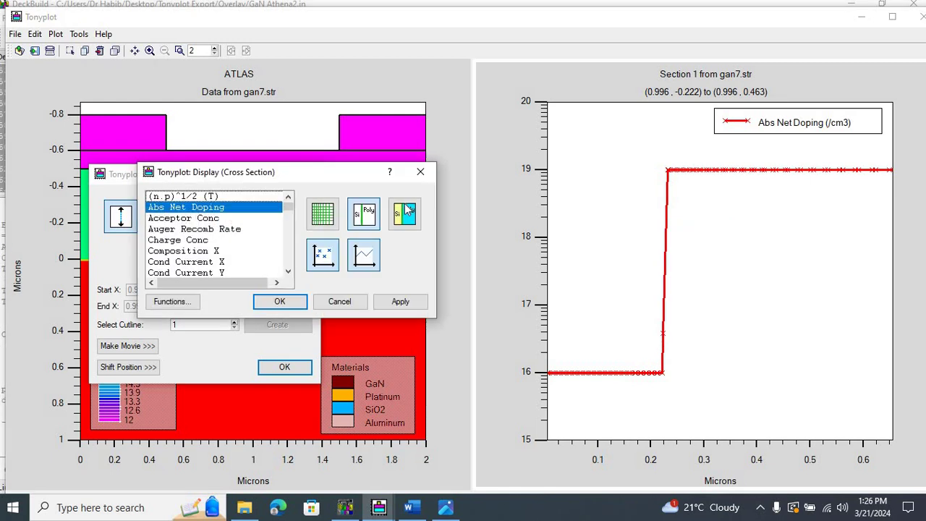
{"action": "left_click", "coordinate": [278, 208]}
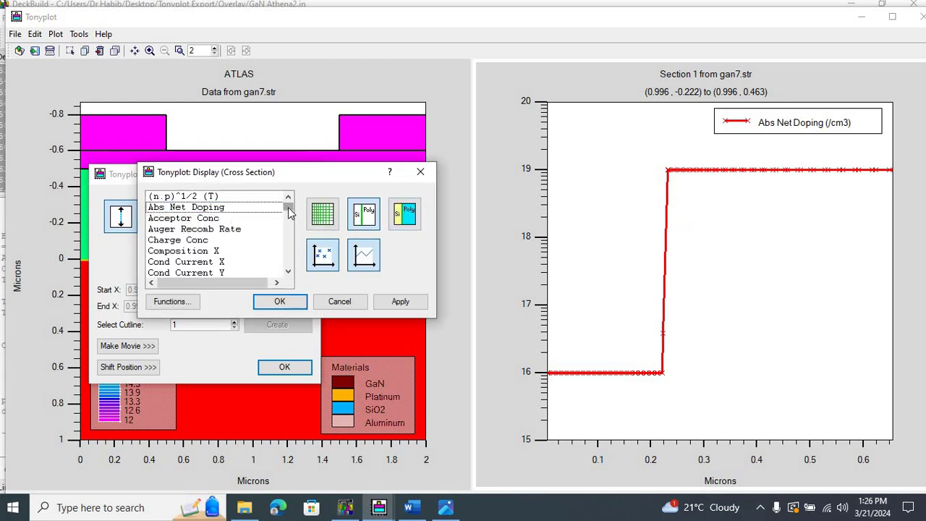
{"action": "left_click_drag", "start_coordinate": [289, 210], "coordinate": [290, 220]}
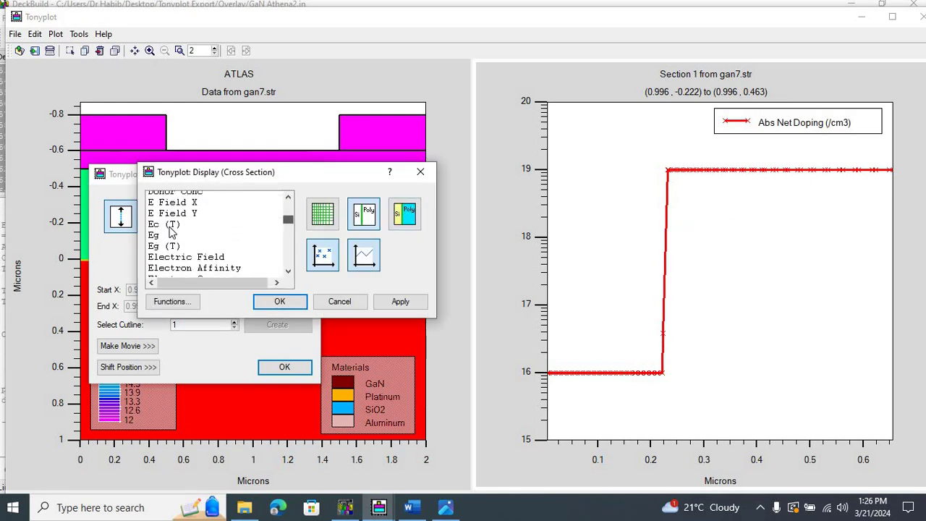
{"action": "left_click", "coordinate": [169, 225]}
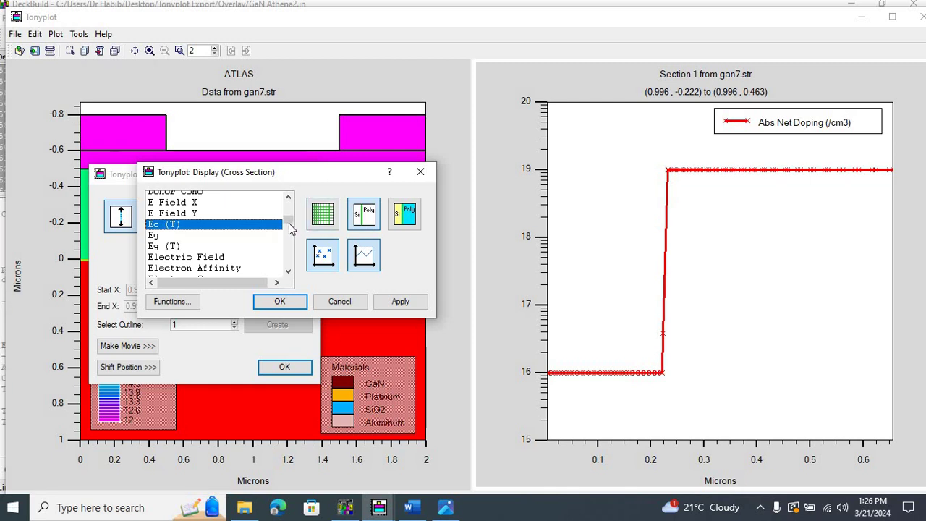
{"action": "scroll", "coordinate": [289, 228], "scroll_direction": "down", "scroll_amount": 4}
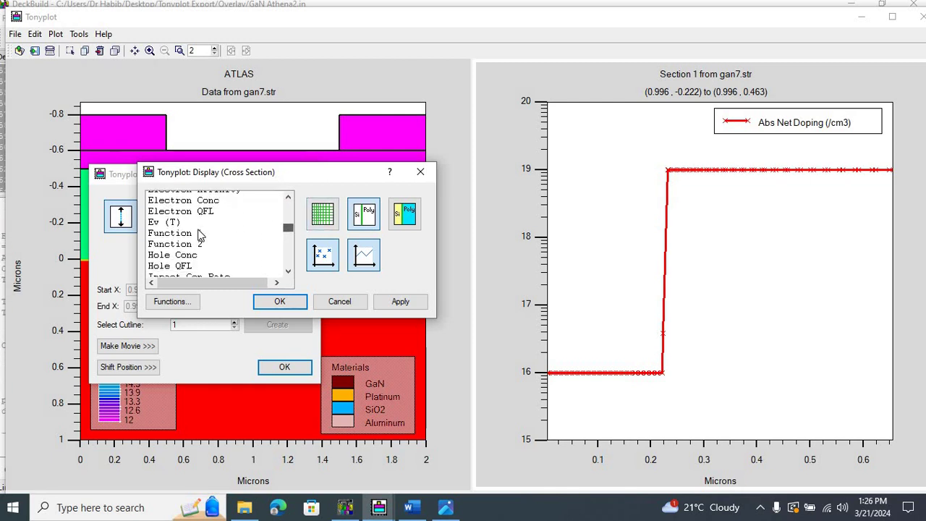
{"action": "left_click", "coordinate": [172, 222]}
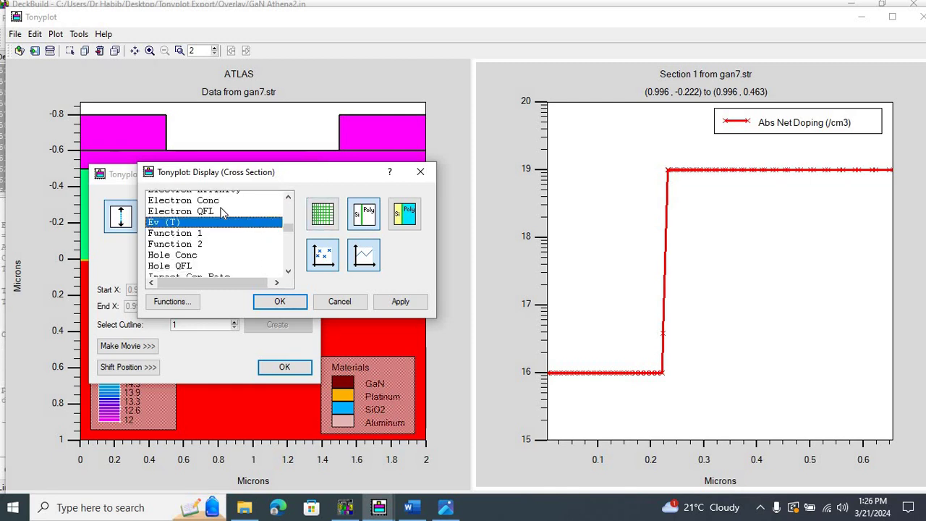
{"action": "left_click", "coordinate": [217, 211], "text": "ctrl"}
{"action": "left_click", "coordinate": [184, 266], "text": "ctrl"}
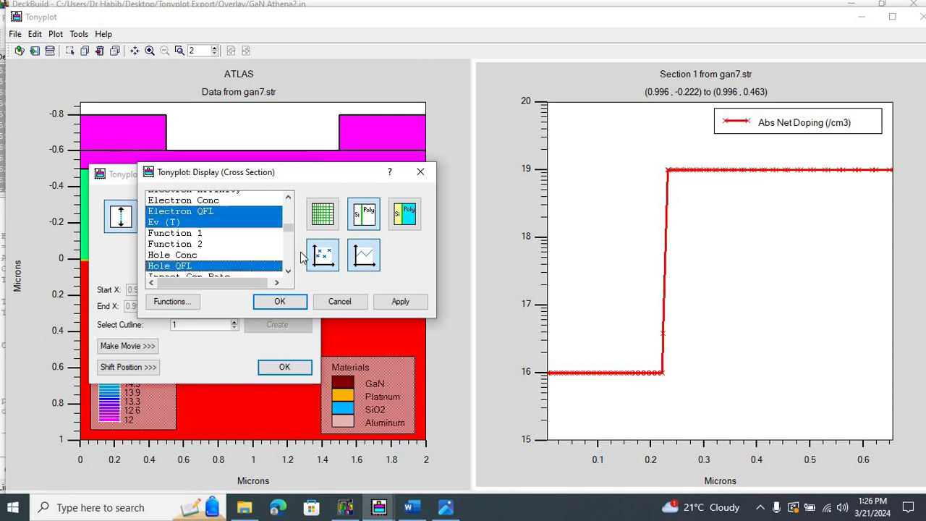
{"action": "left_click", "coordinate": [361, 251]}
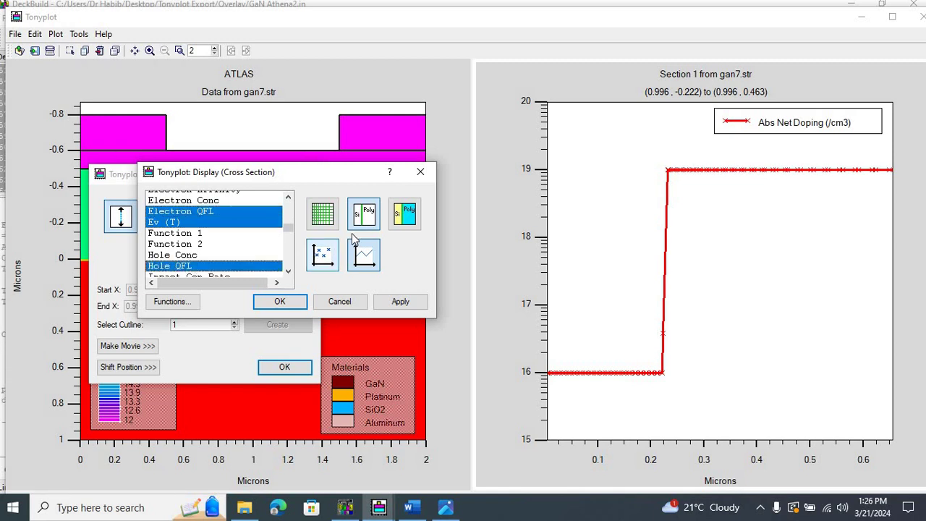
{"action": "left_click", "coordinate": [405, 302]}
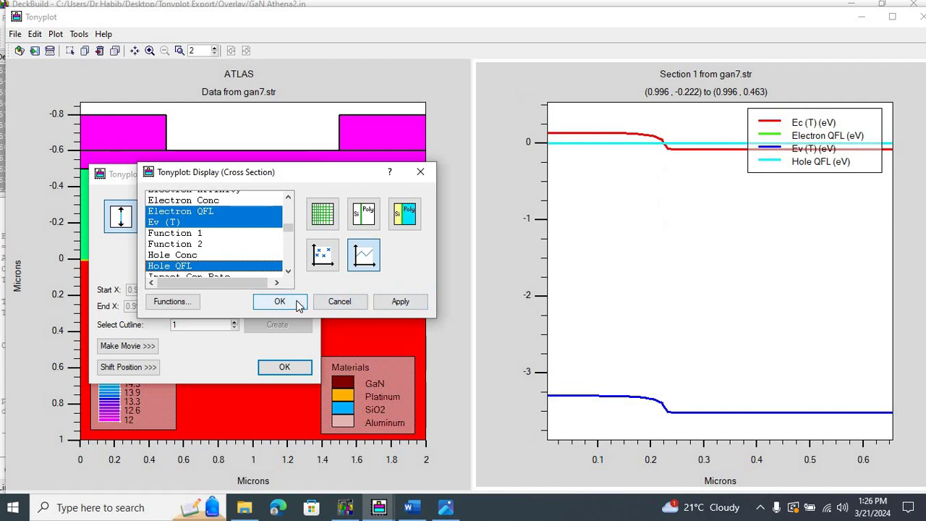
{"action": "left_click", "coordinate": [297, 303]}
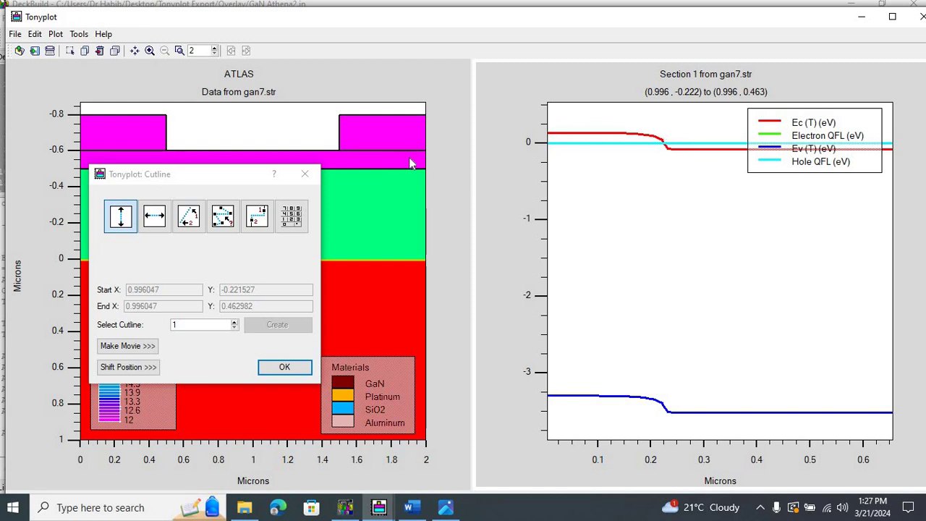
Close the cutline settings and switch the structure plot from doping contours to its material regions.
{"action": "left_click", "coordinate": [305, 173]}
{"action": "right_click", "coordinate": [304, 191]}
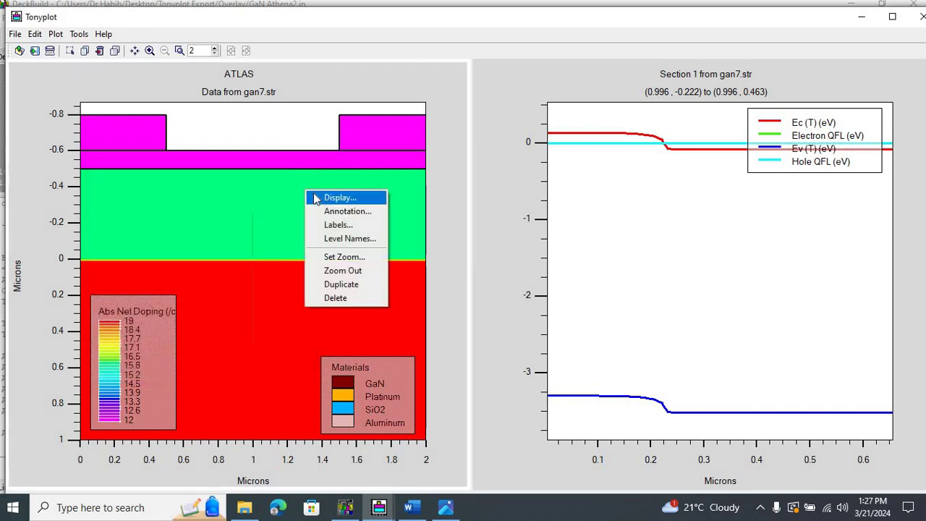
{"action": "left_click", "coordinate": [315, 196]}
{"action": "left_click", "coordinate": [483, 261]}
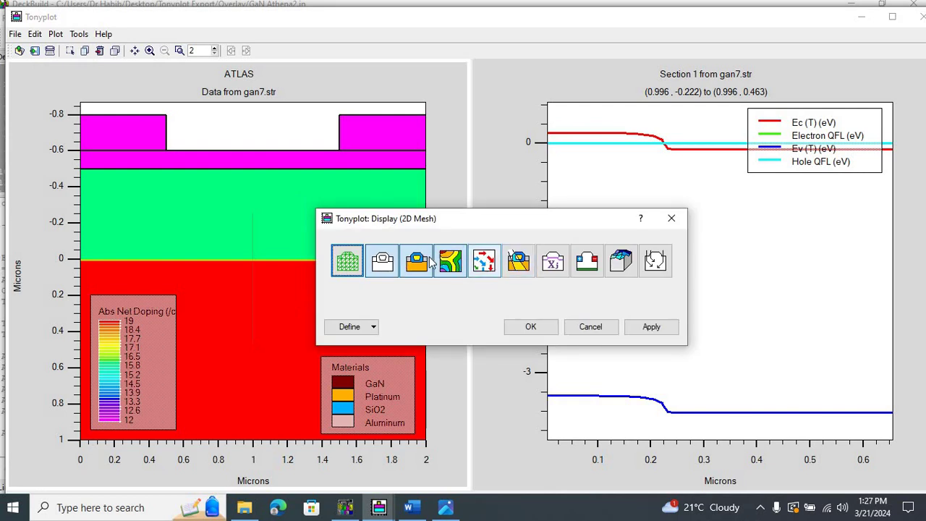
{"action": "left_click", "coordinate": [458, 262]}
{"action": "left_click", "coordinate": [631, 328]}
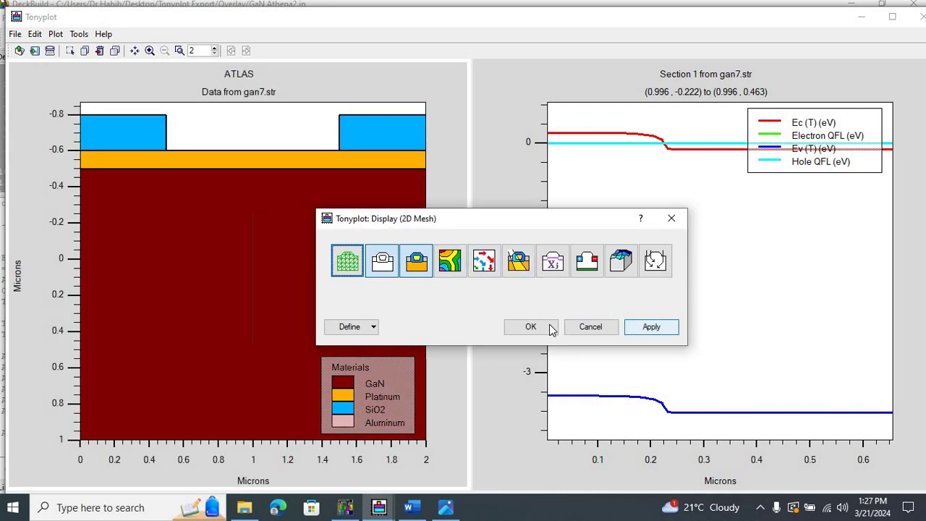
Show the electrodes on the gan7.str structure plot and close its display settings.
{"action": "left_click", "coordinate": [530, 326]}
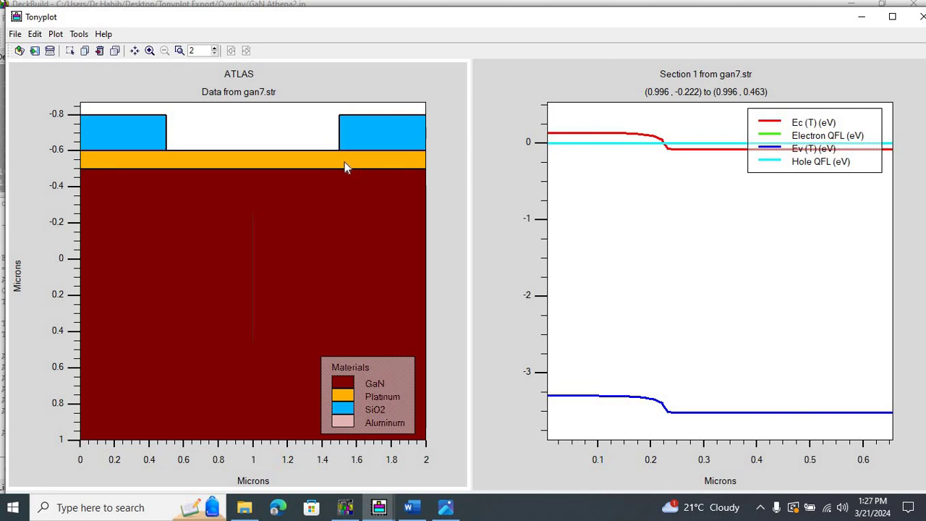
{"action": "right_click", "coordinate": [311, 196]}
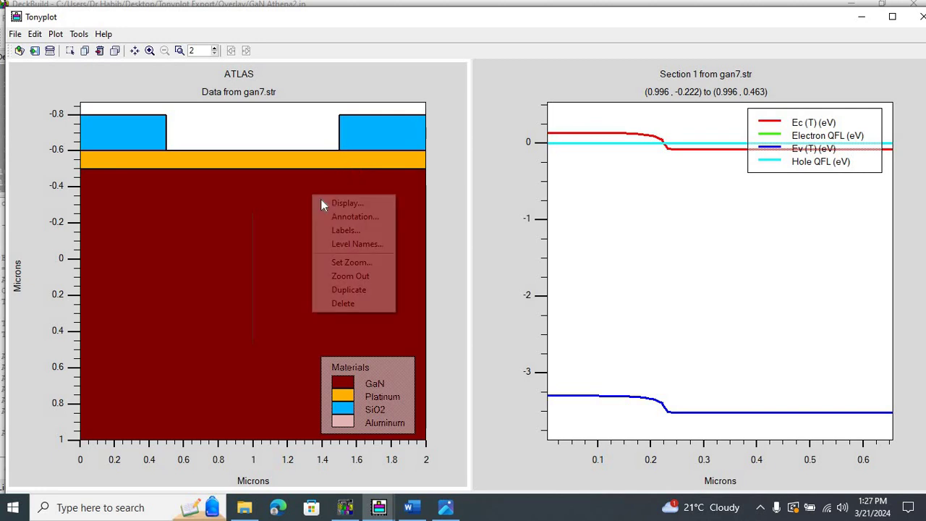
{"action": "left_click", "coordinate": [329, 200]}
{"action": "left_click", "coordinate": [585, 271]}
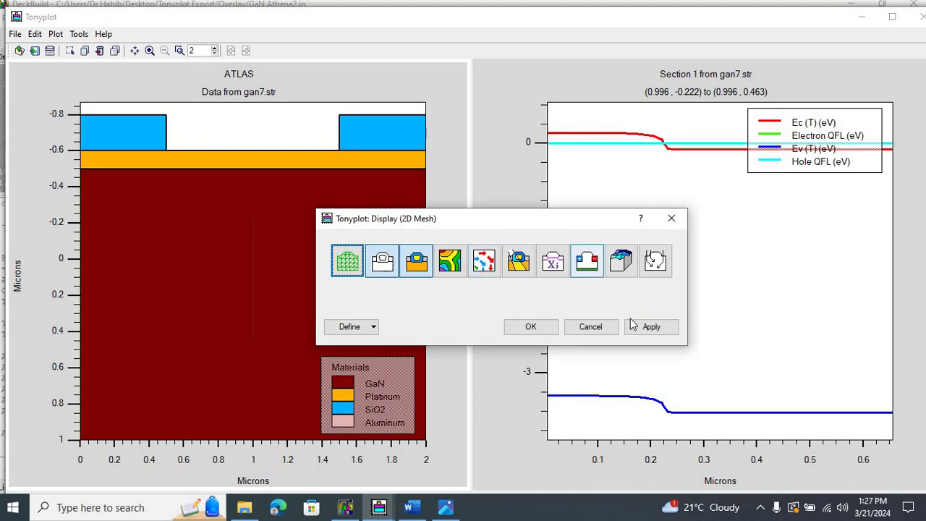
{"action": "left_click", "coordinate": [636, 329]}
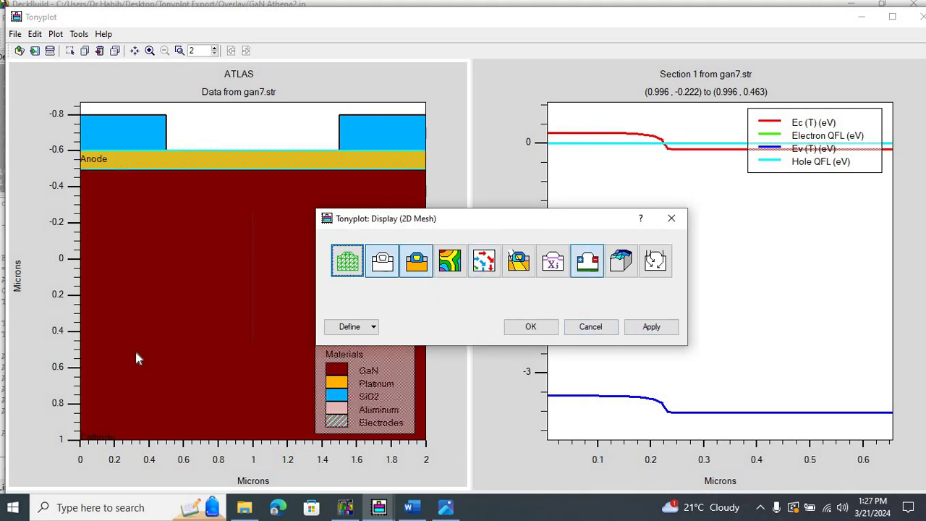
{"action": "left_click", "coordinate": [532, 326]}
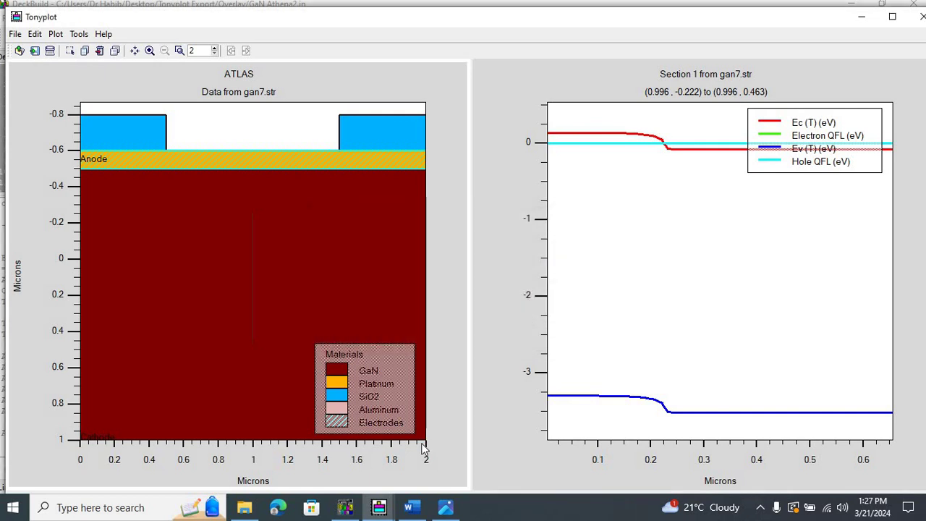
Switch to DeckBuild and enlarge the deck area to show more of the GaN Athena2.in code above the output.
{"action": "left_click", "coordinate": [383, 507]}
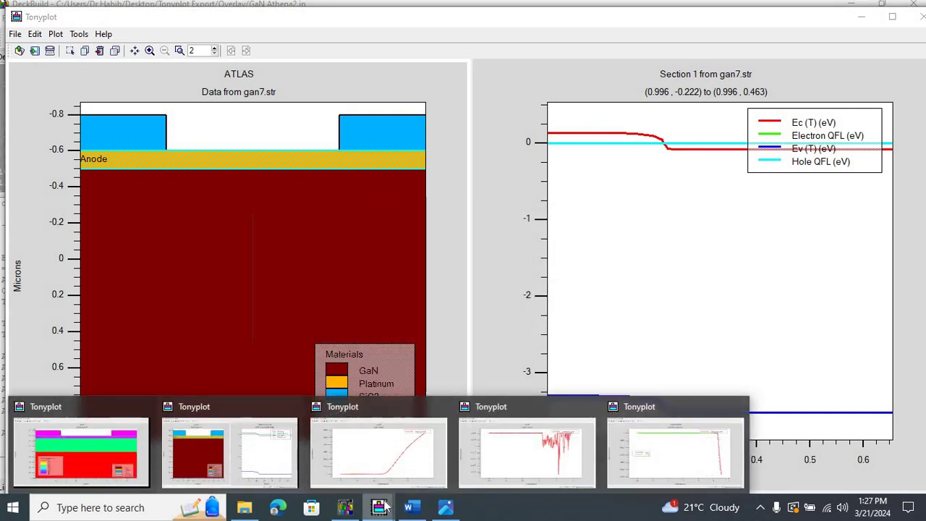
{"action": "left_click", "coordinate": [346, 506]}
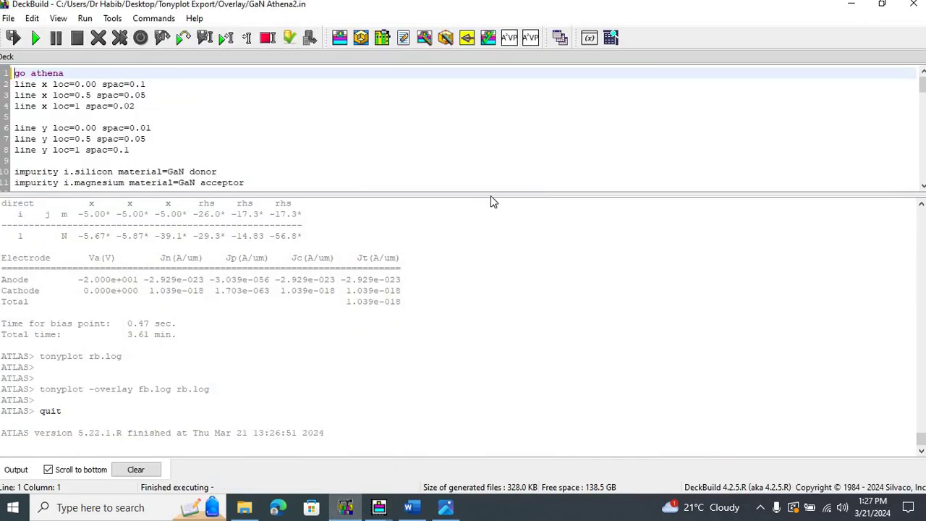
{"action": "left_click_drag", "start_coordinate": [490, 192], "coordinate": [488, 280]}
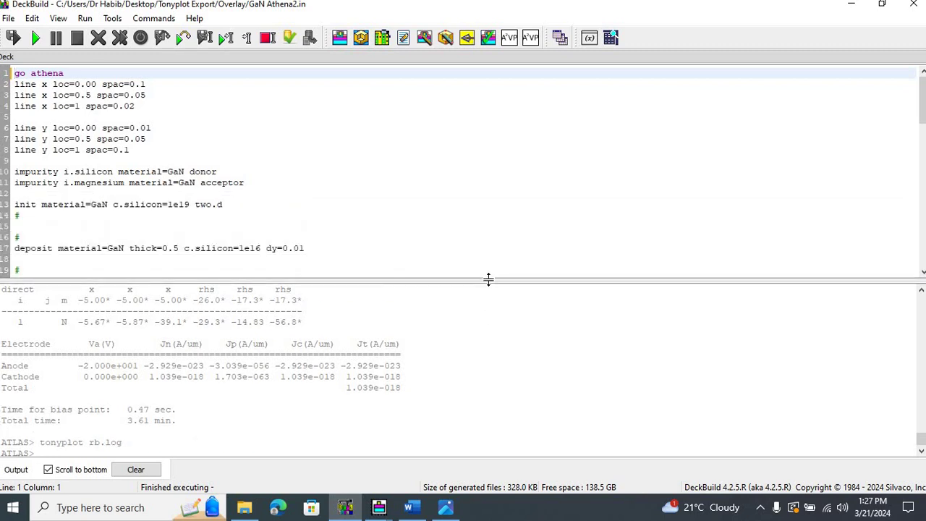
Switch to Tonyplot and view the forward-bias plot from fb.log and the reverse-bias plot from rb.log.
{"action": "mouse_move", "coordinate": [384, 511]}
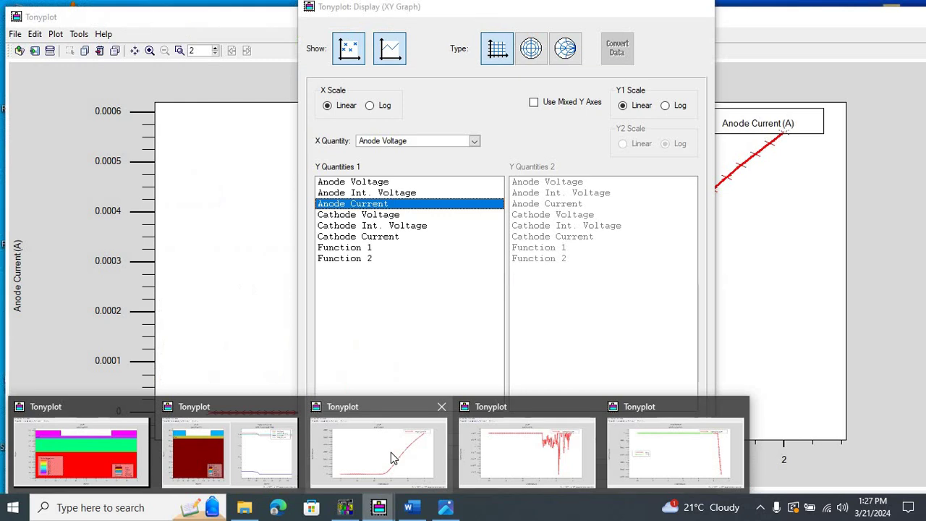
{"action": "left_click", "coordinate": [390, 457]}
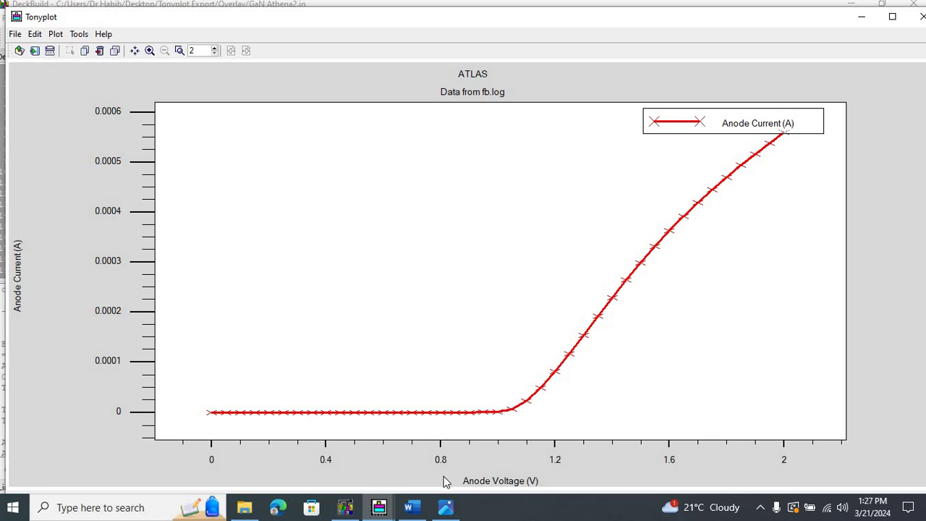
{"action": "left_click", "coordinate": [379, 507]}
{"action": "left_click", "coordinate": [516, 456]}
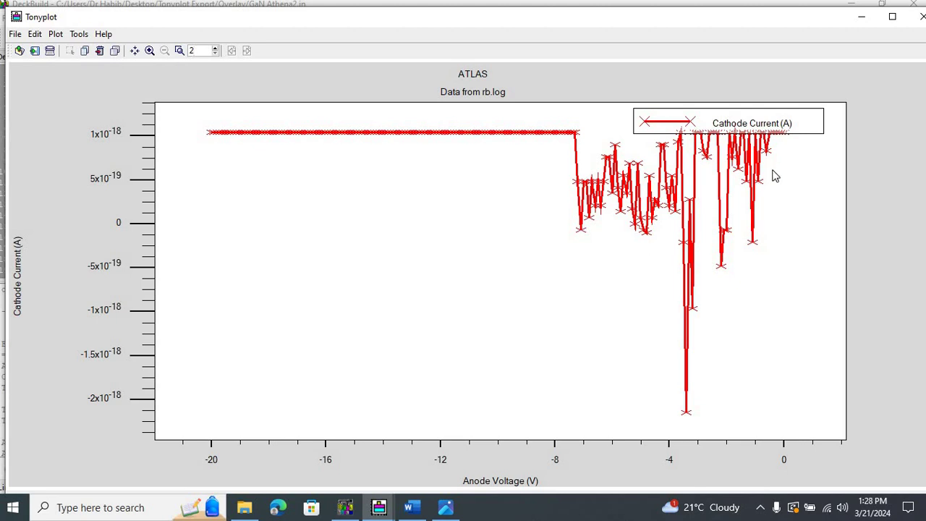
Plot Anode Current instead of Cathode Current against Anode Voltage in the rb.log graph.
{"action": "right_click", "coordinate": [418, 187]}
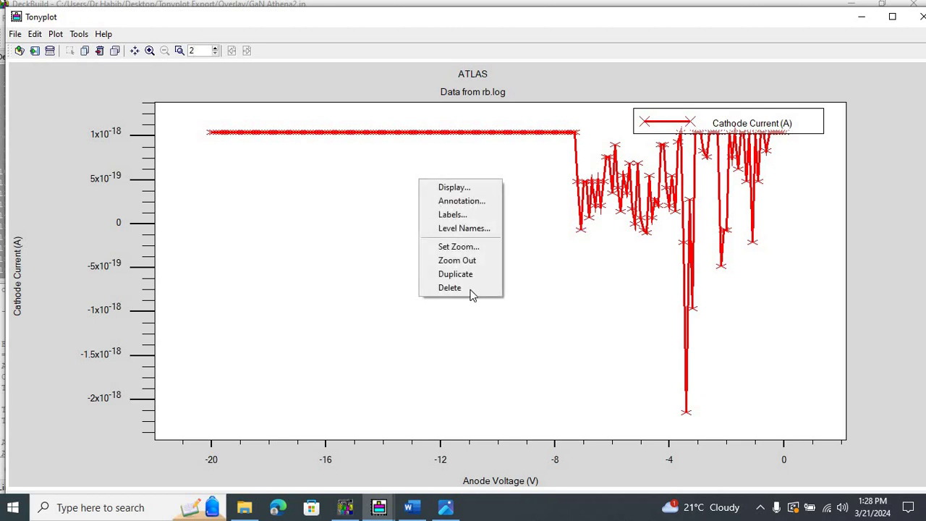
{"action": "left_click", "coordinate": [470, 188]}
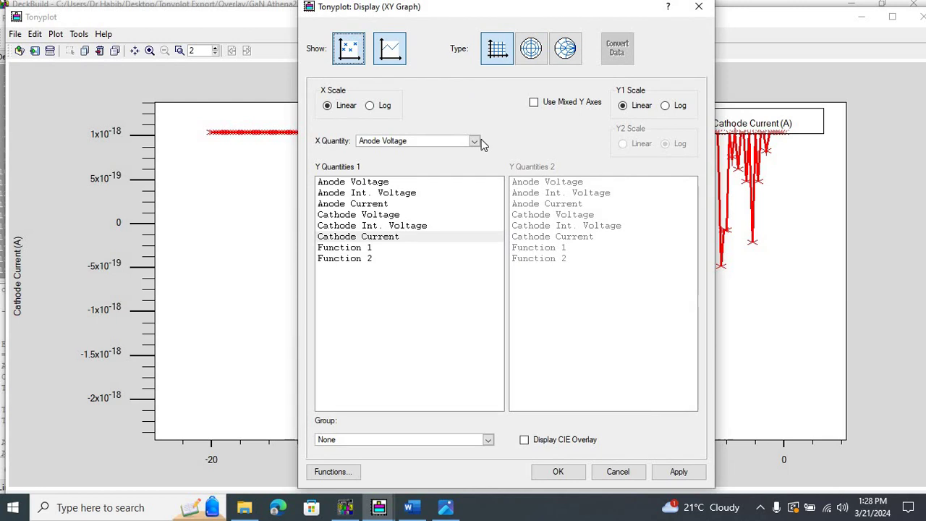
{"action": "left_click", "coordinate": [383, 237]}
{"action": "left_click", "coordinate": [371, 204]}
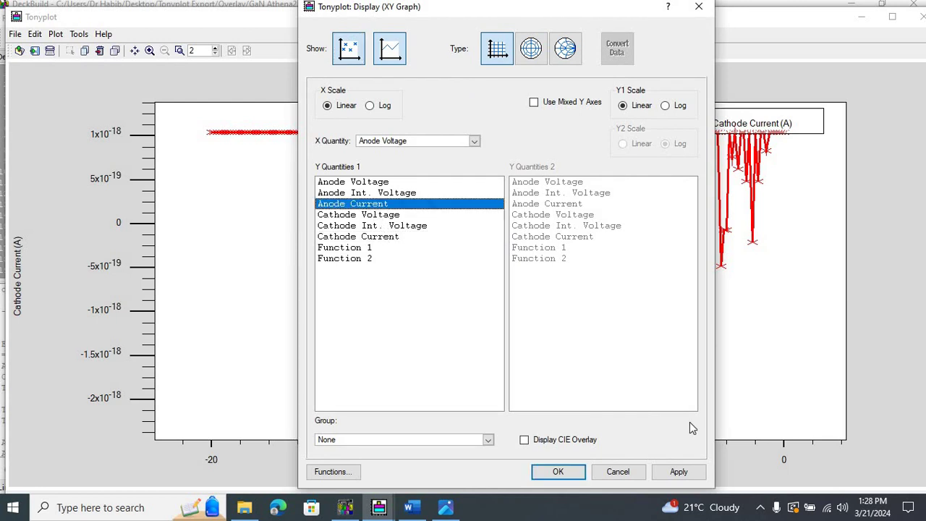
{"action": "left_click", "coordinate": [693, 474]}
{"action": "left_click", "coordinate": [560, 471]}
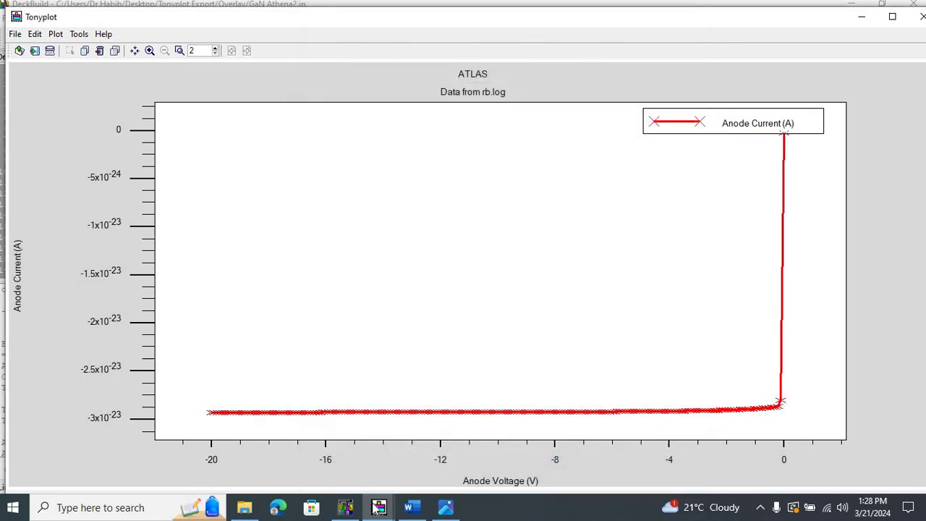
Bring up the overlay of fb.log and rb.log and plot Anode Current instead of Cathode Current.
{"action": "mouse_move", "coordinate": [376, 510]}
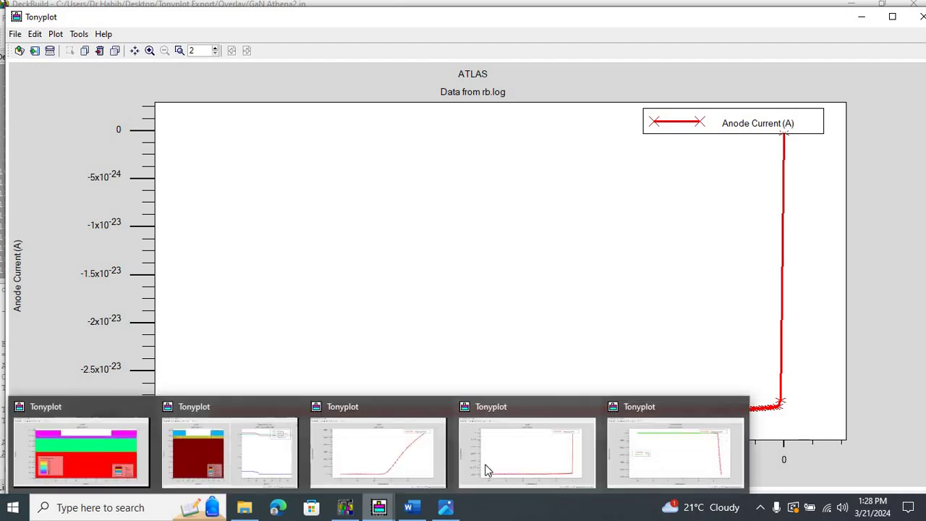
{"action": "left_click", "coordinate": [649, 442]}
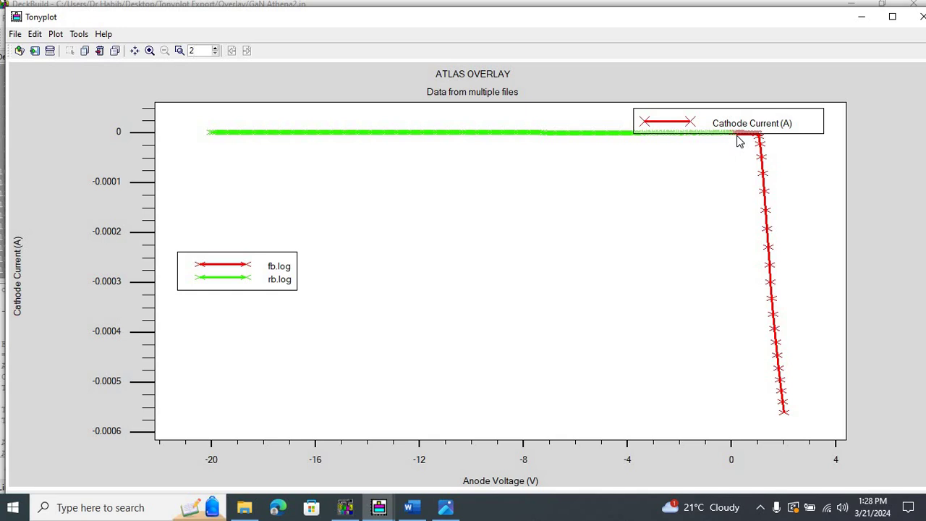
{"action": "right_click", "coordinate": [525, 183]}
{"action": "left_click", "coordinate": [557, 189]}
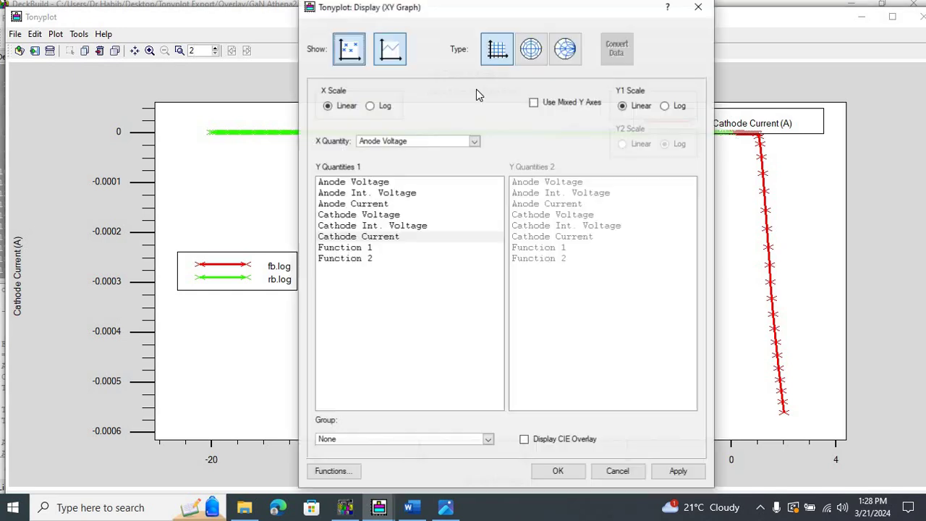
{"action": "left_click", "coordinate": [359, 205]}
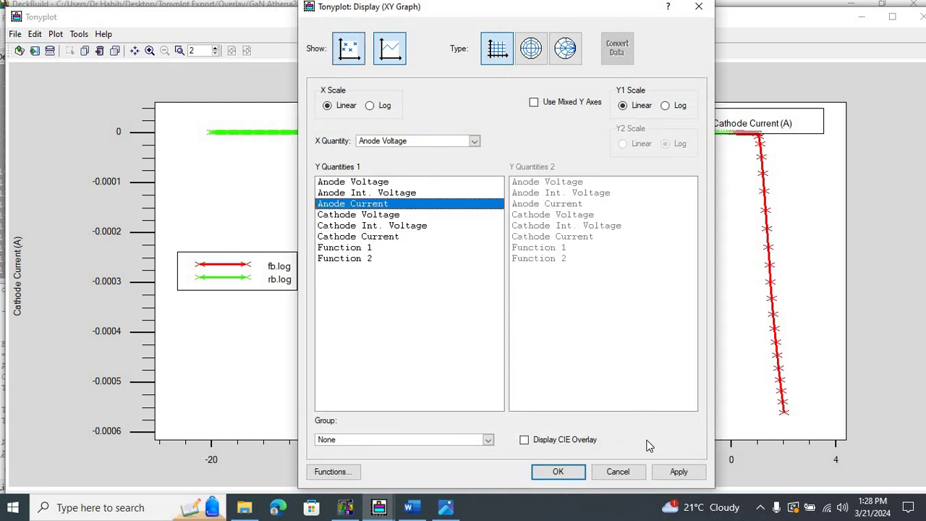
{"action": "left_click", "coordinate": [677, 471]}
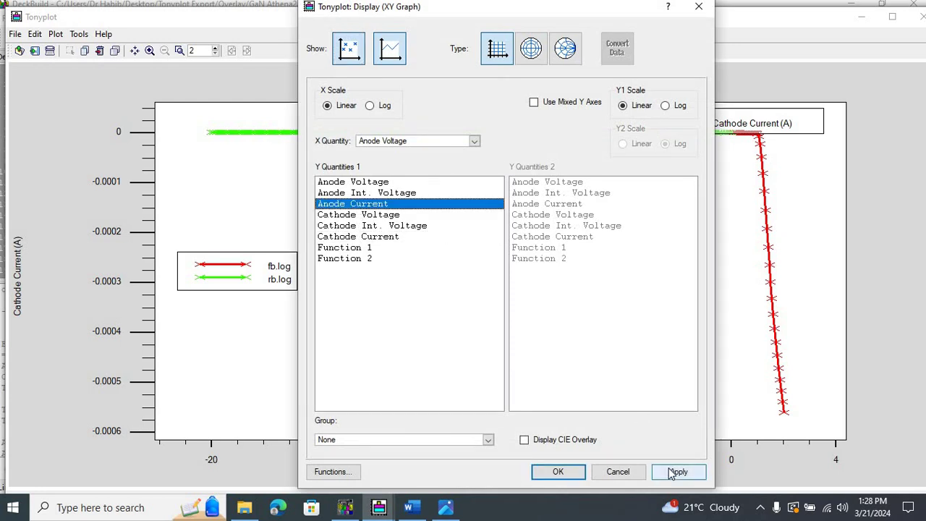
{"action": "left_click", "coordinate": [556, 473]}
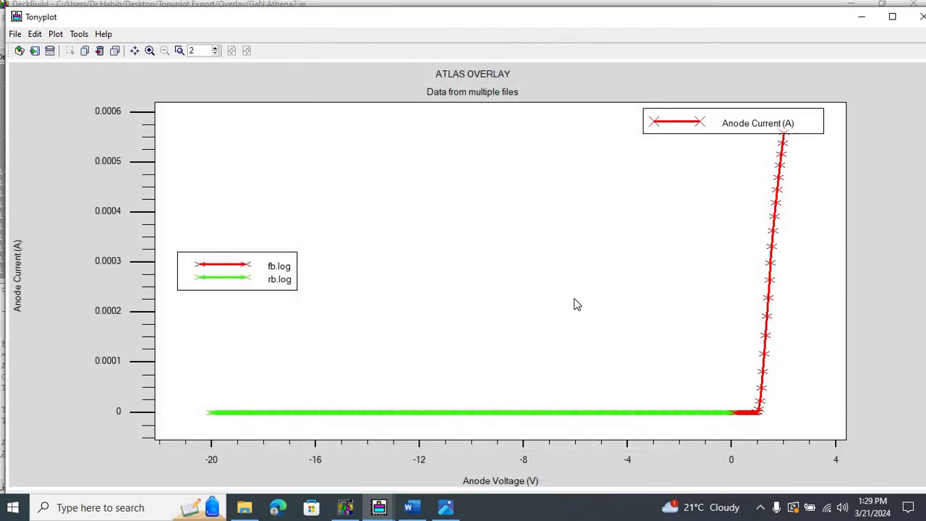
Set the Anode Current axis of the overlay plot to a logarithmic scale.
{"action": "right_click", "coordinate": [437, 201]}
{"action": "left_click", "coordinate": [448, 202]}
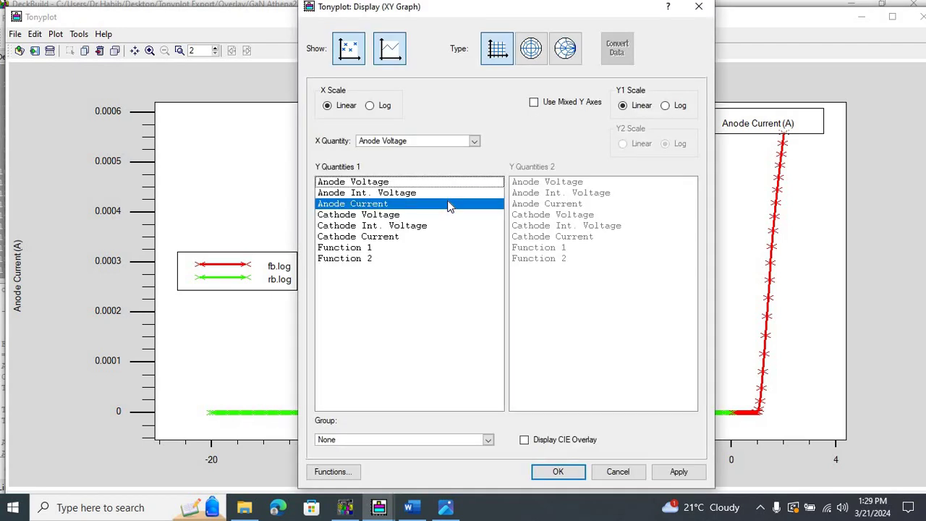
{"action": "left_click", "coordinate": [666, 106]}
{"action": "left_click", "coordinate": [680, 472]}
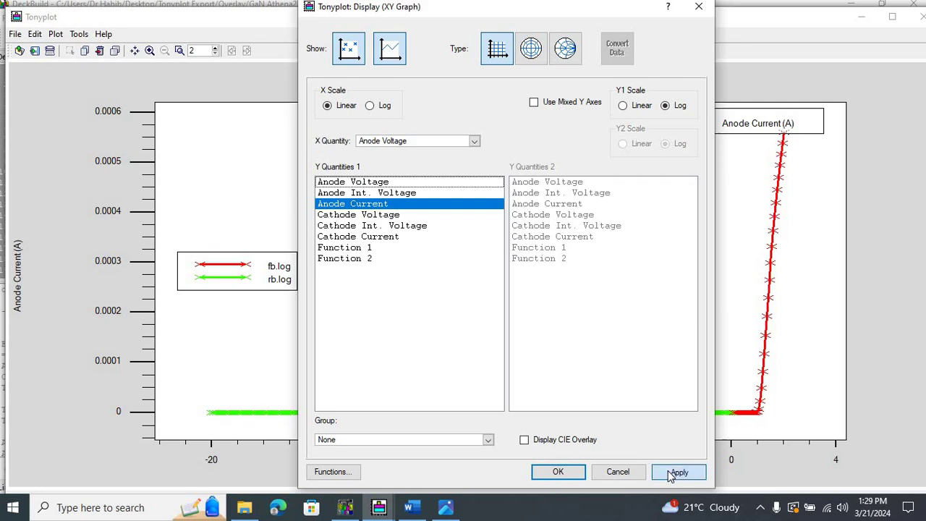
{"action": "left_click", "coordinate": [557, 471]}
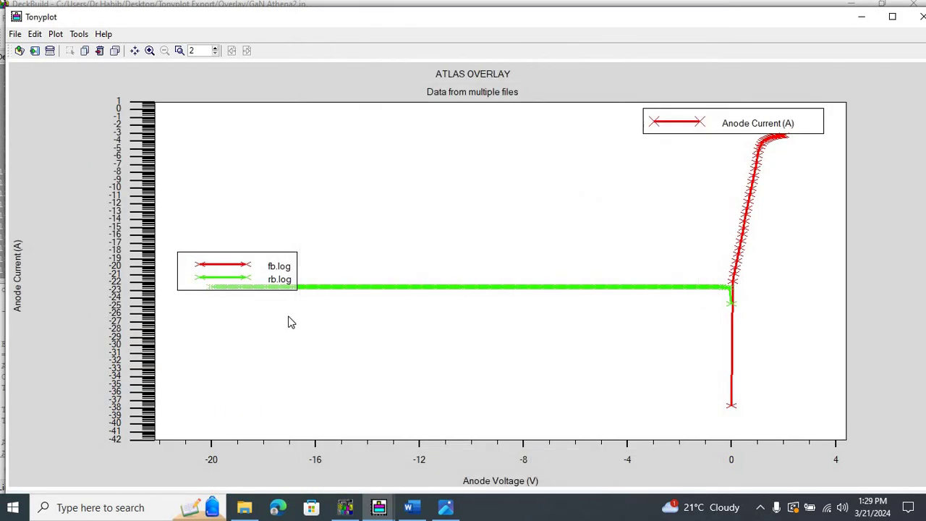